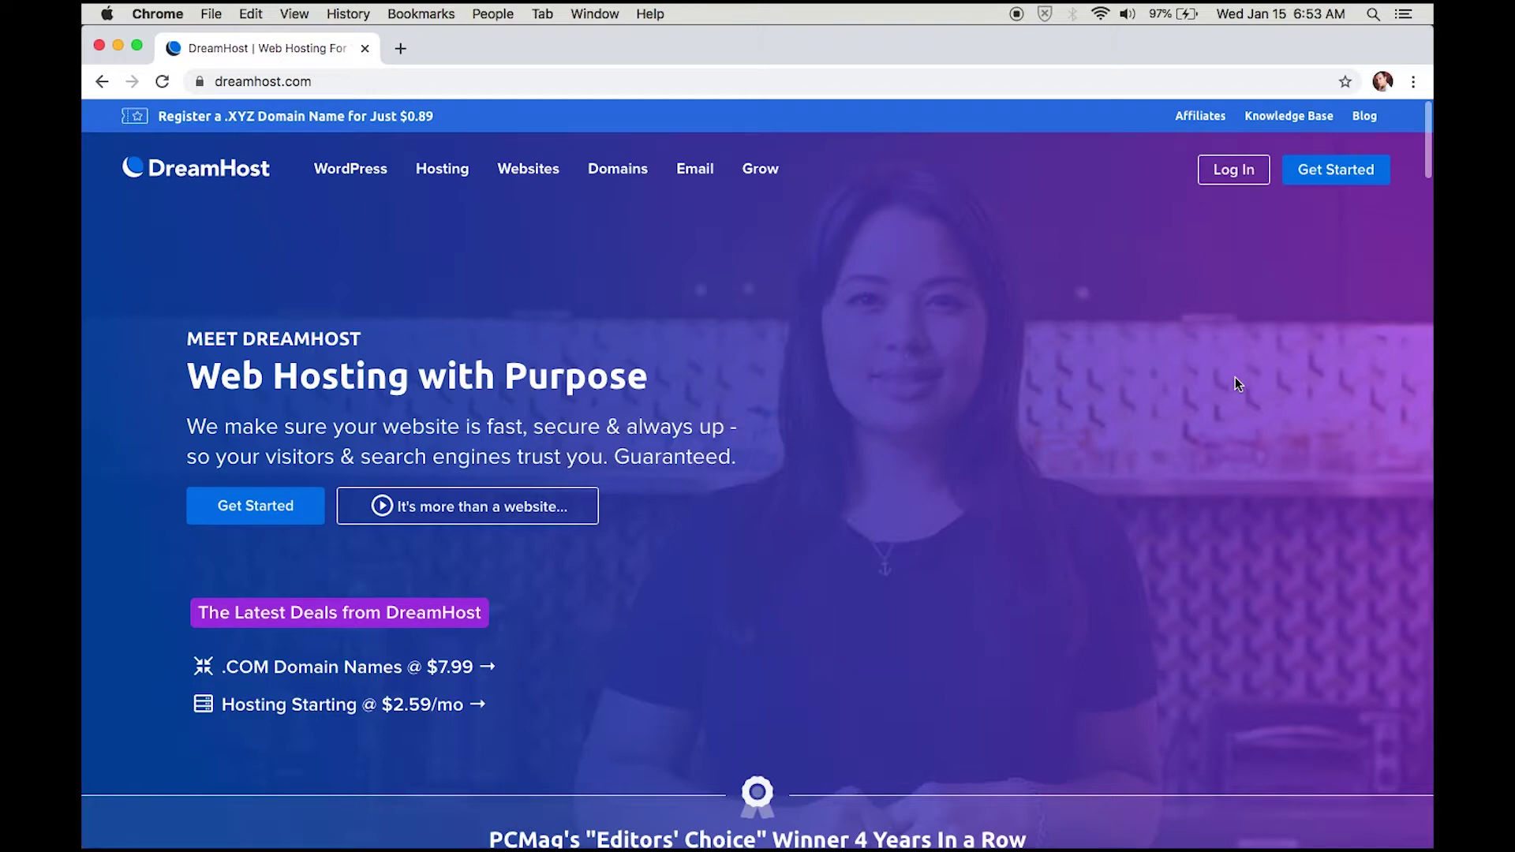
Step: Open the DreamHost hosting plans page and compare the Shared, DreamPress and VPS yearly plans
mouse_move(1258, 181)
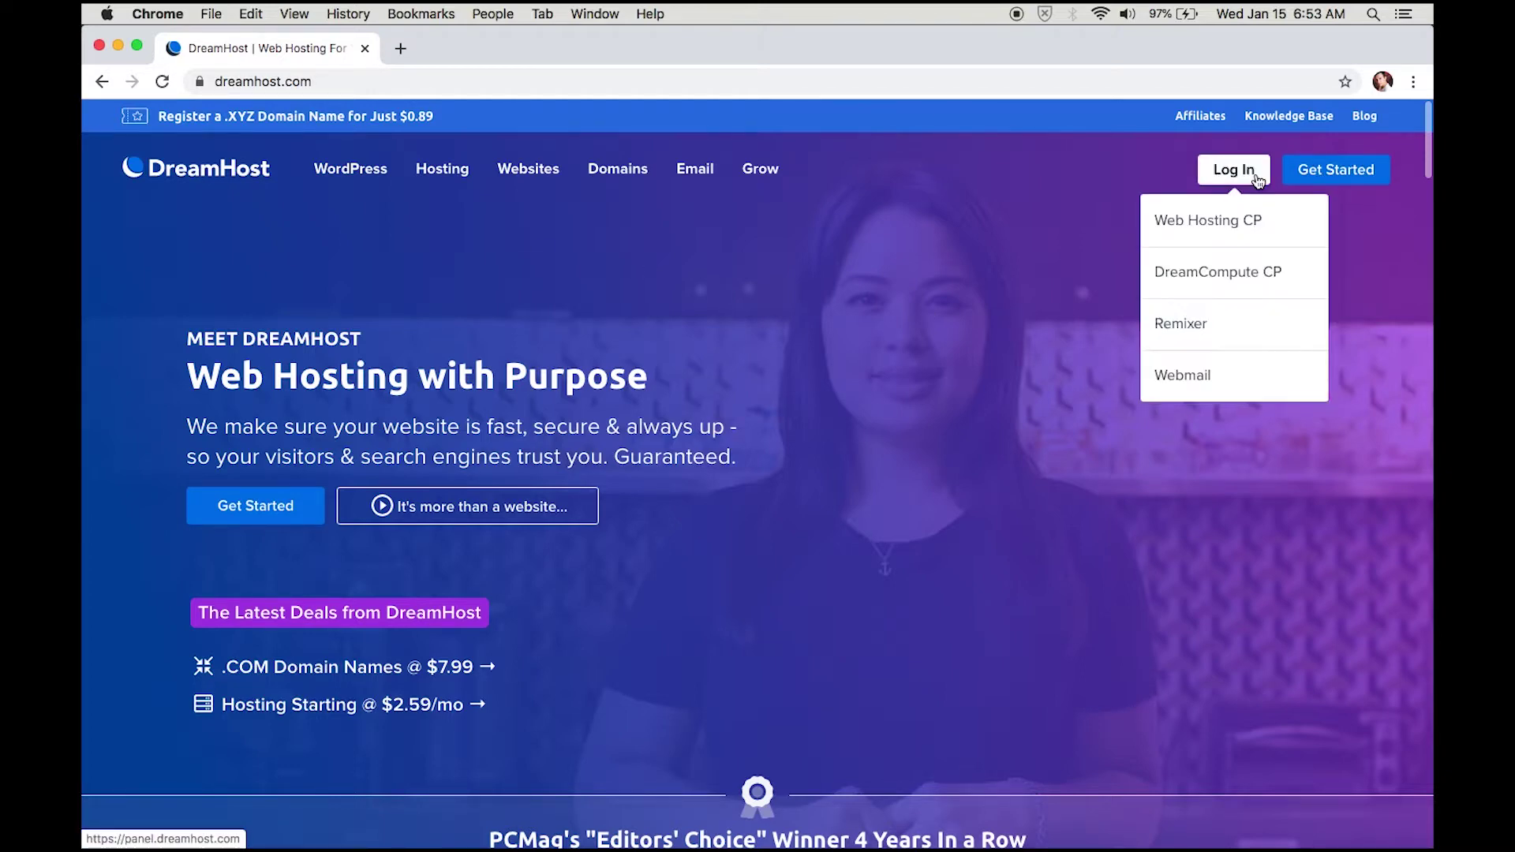
left_click(1347, 180)
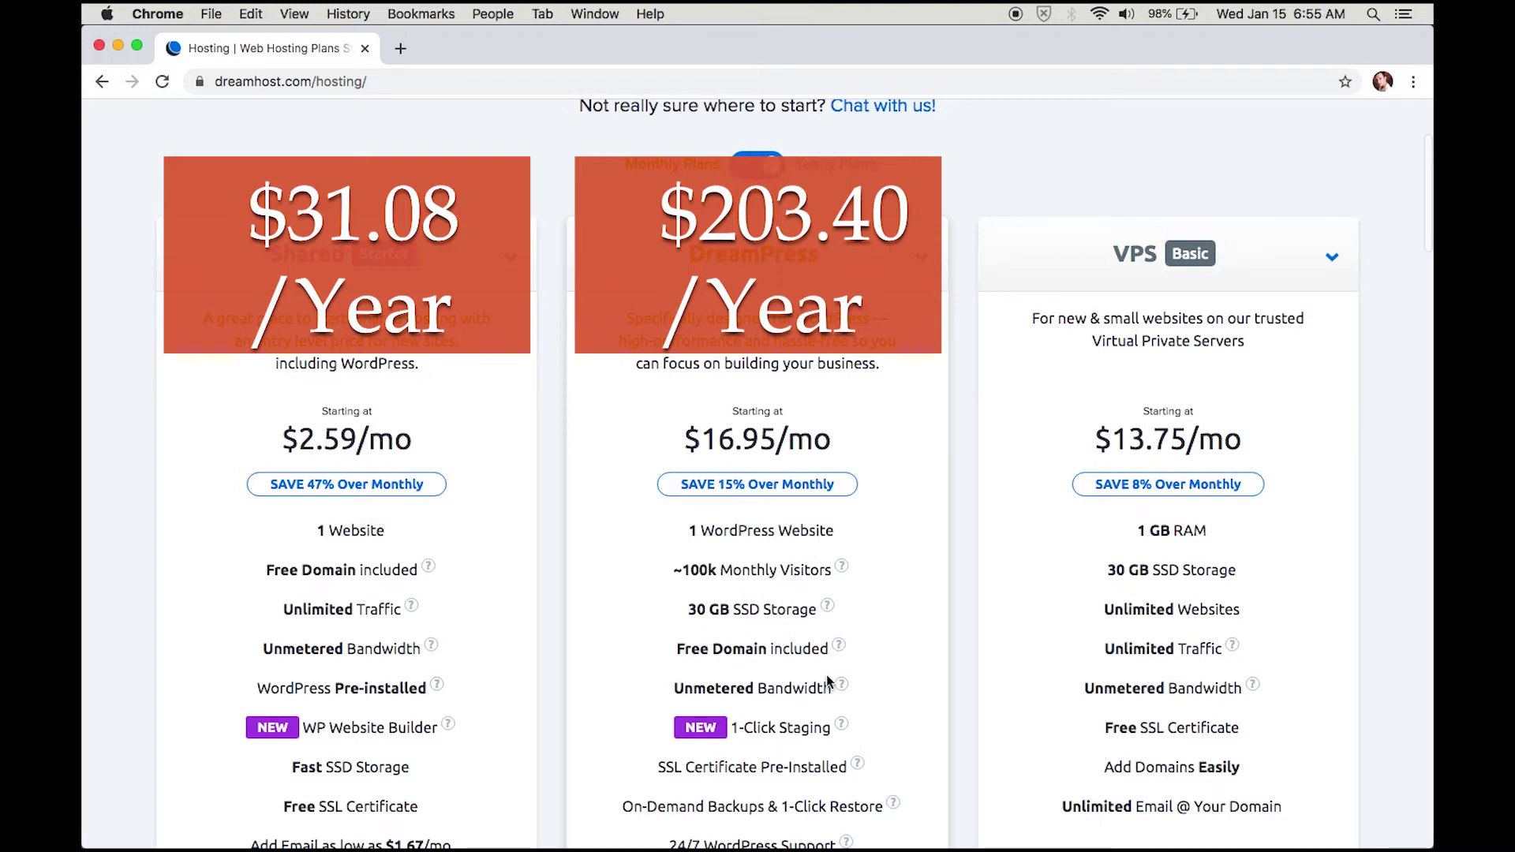
scroll(866, 654, "down", 5)
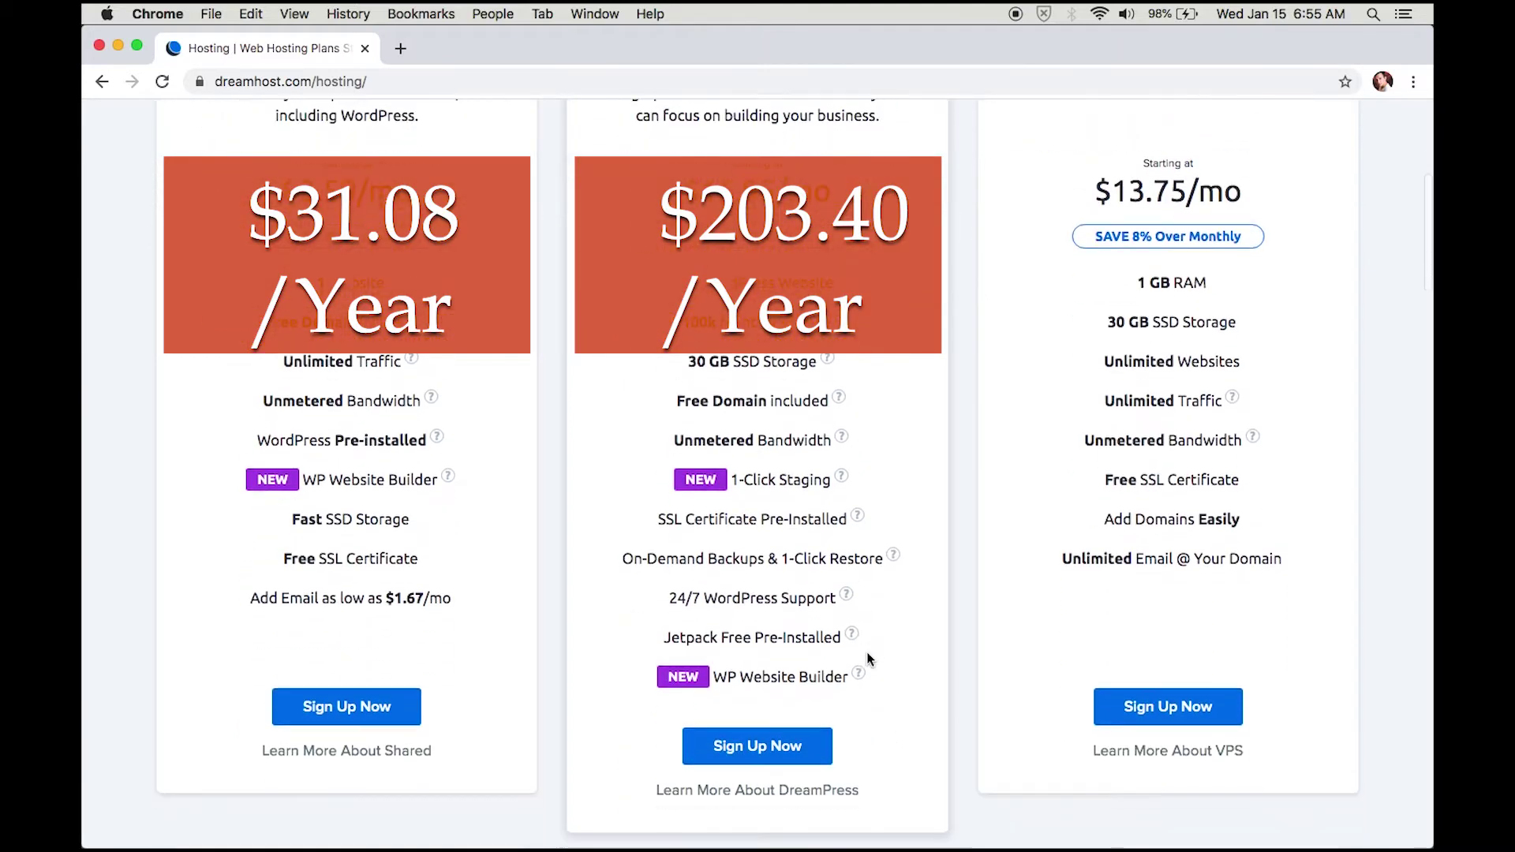
scroll(867, 653, "up", 5)
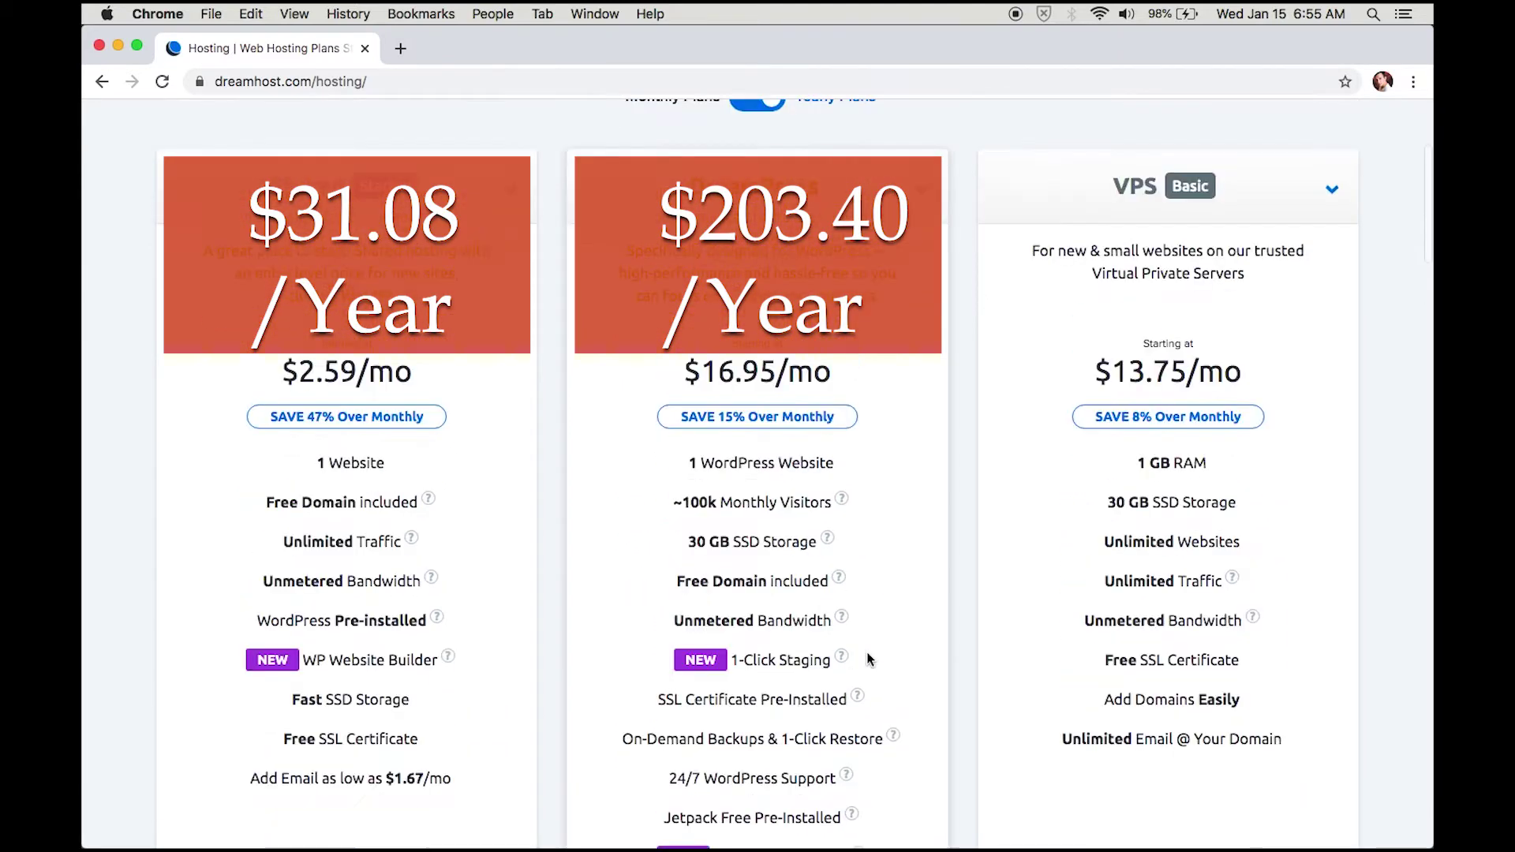
scroll(1230, 541, "down", 2)
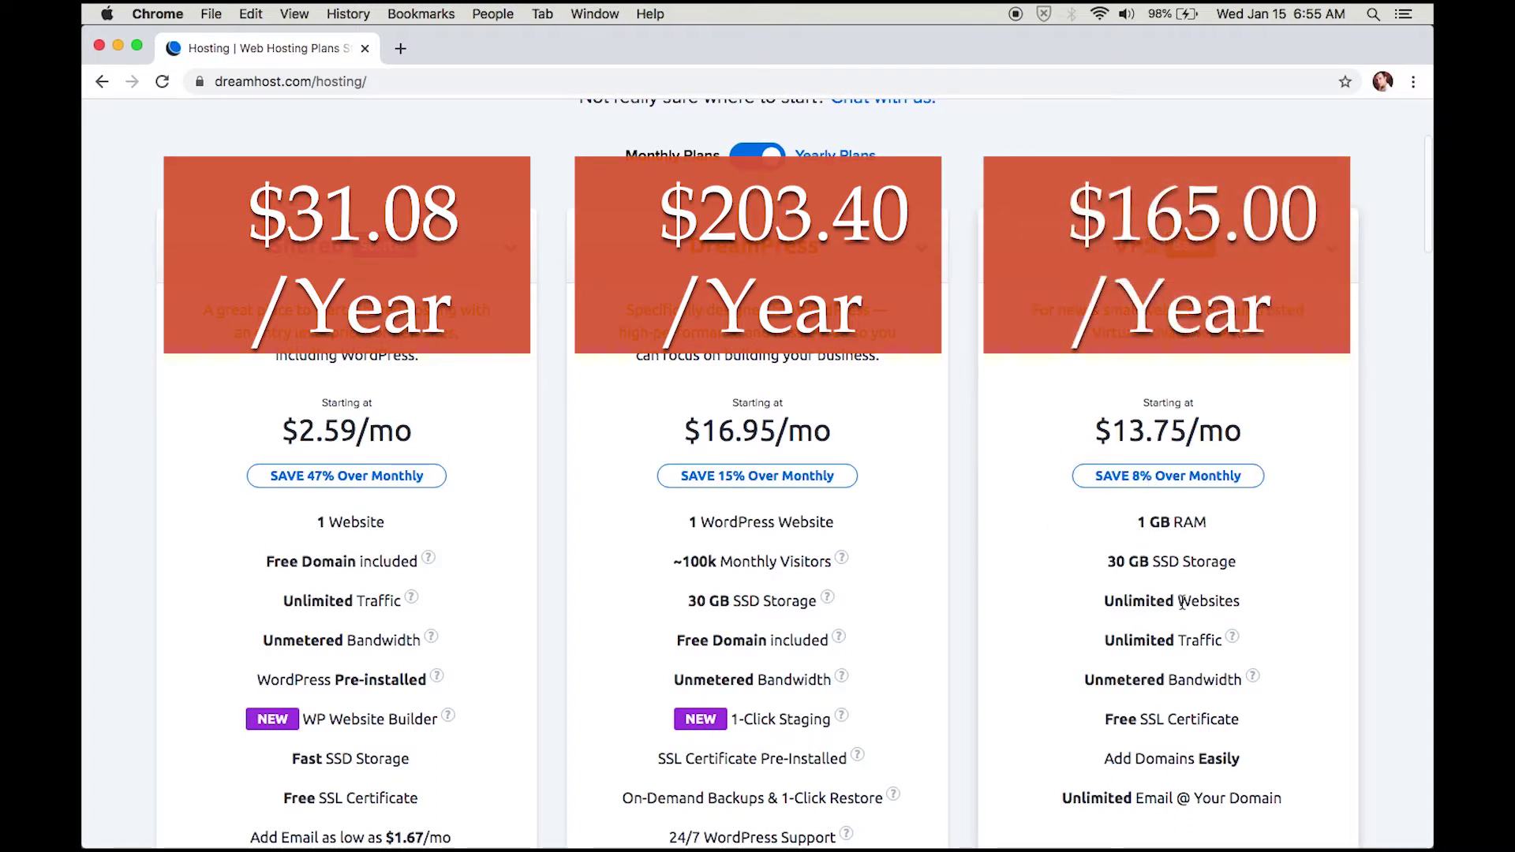
scroll(1182, 599, "down", 1)
scroll(1182, 600, "down", 1)
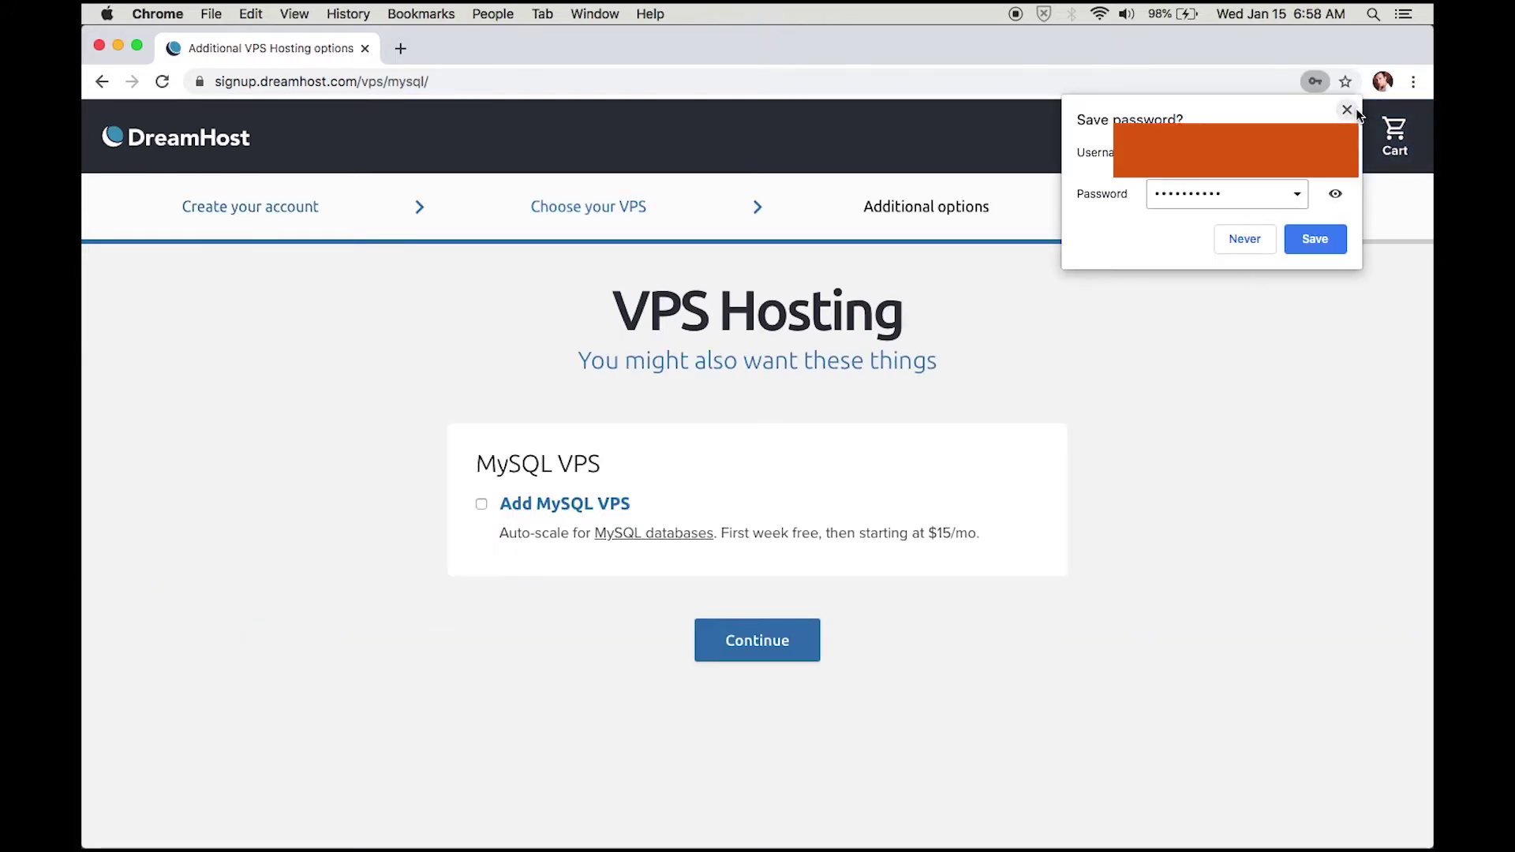
Step: Dismiss the offer to save the password and continue to VPS billing without adding MySQL VPS
left_click(1353, 108)
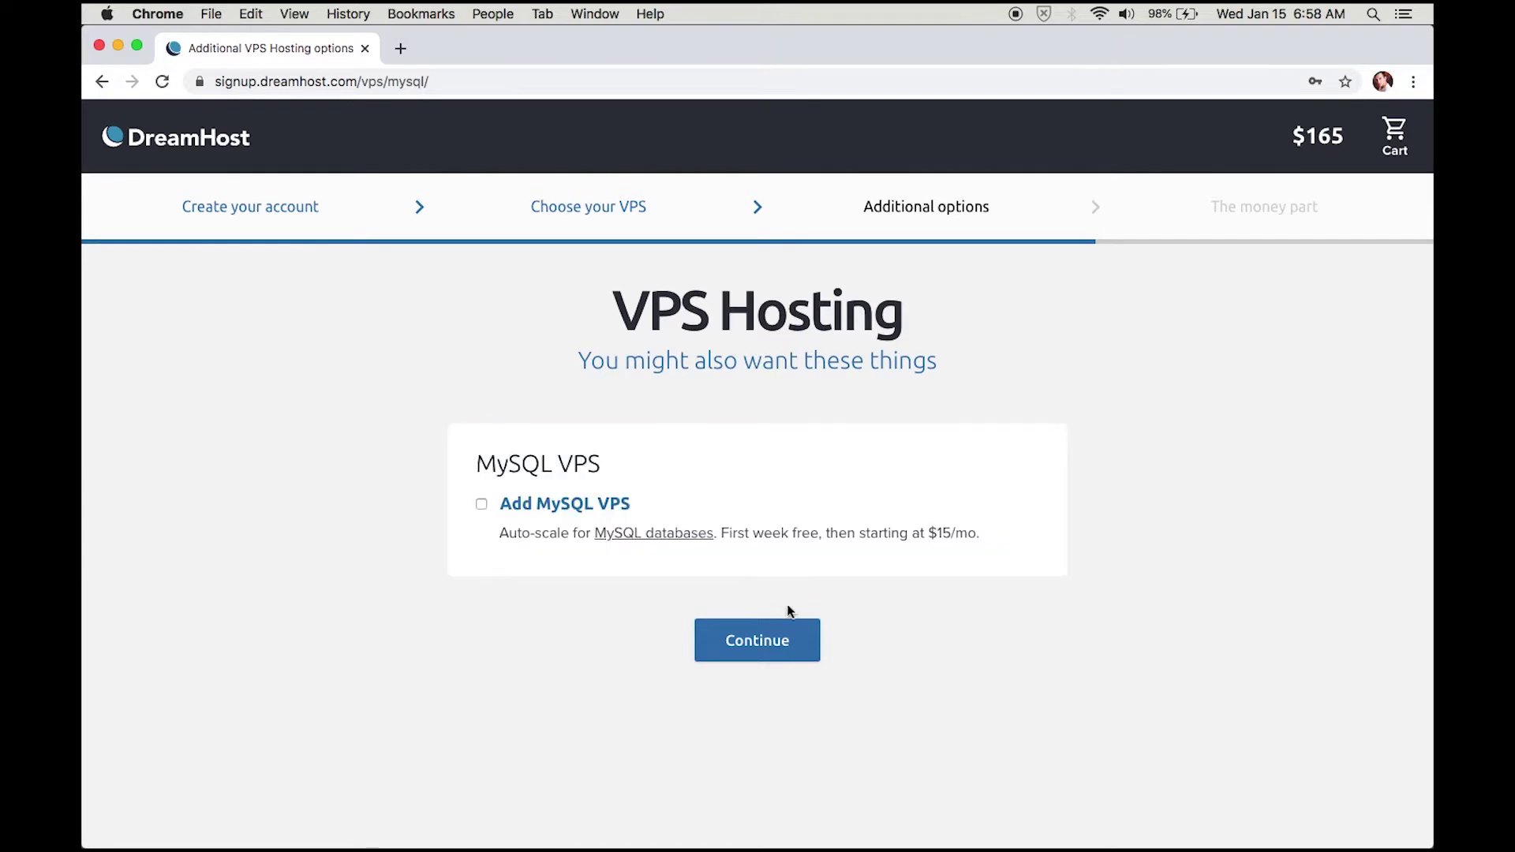
left_click(791, 646)
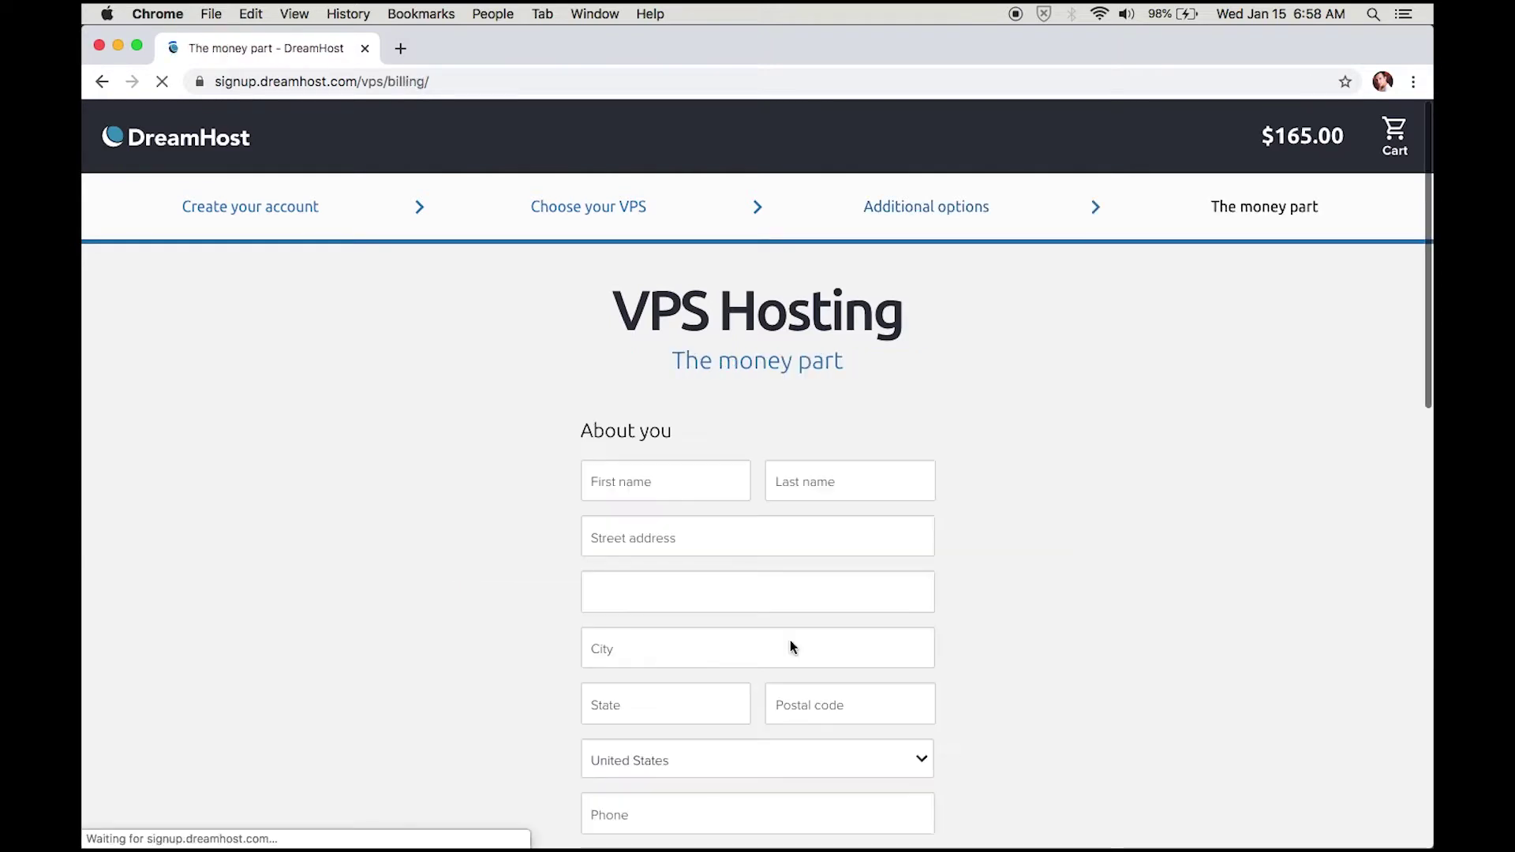
scroll(938, 386, "down", 2)
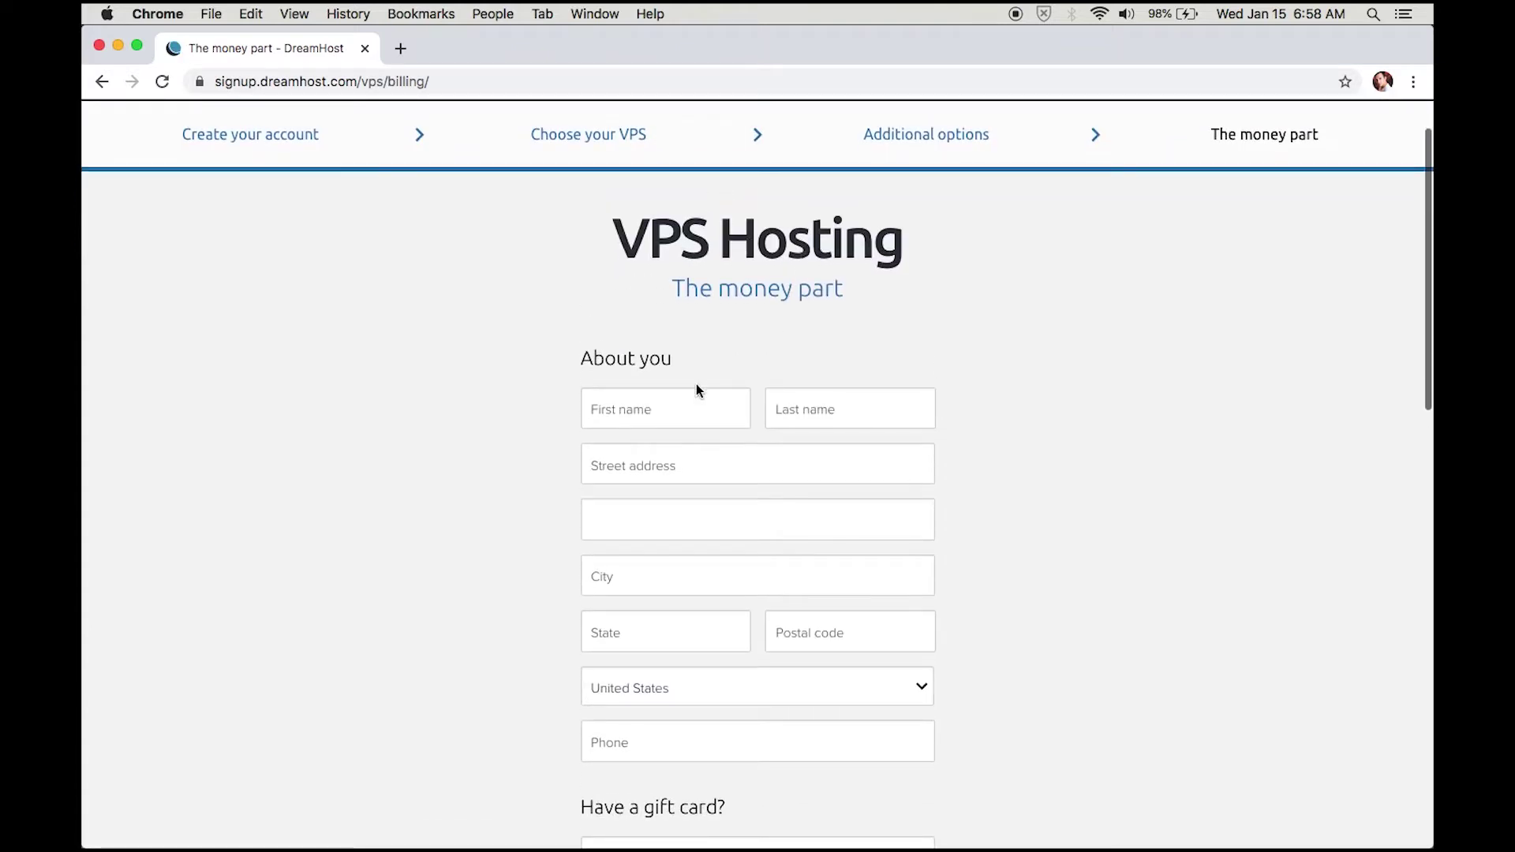
scroll(675, 408, "up", 2)
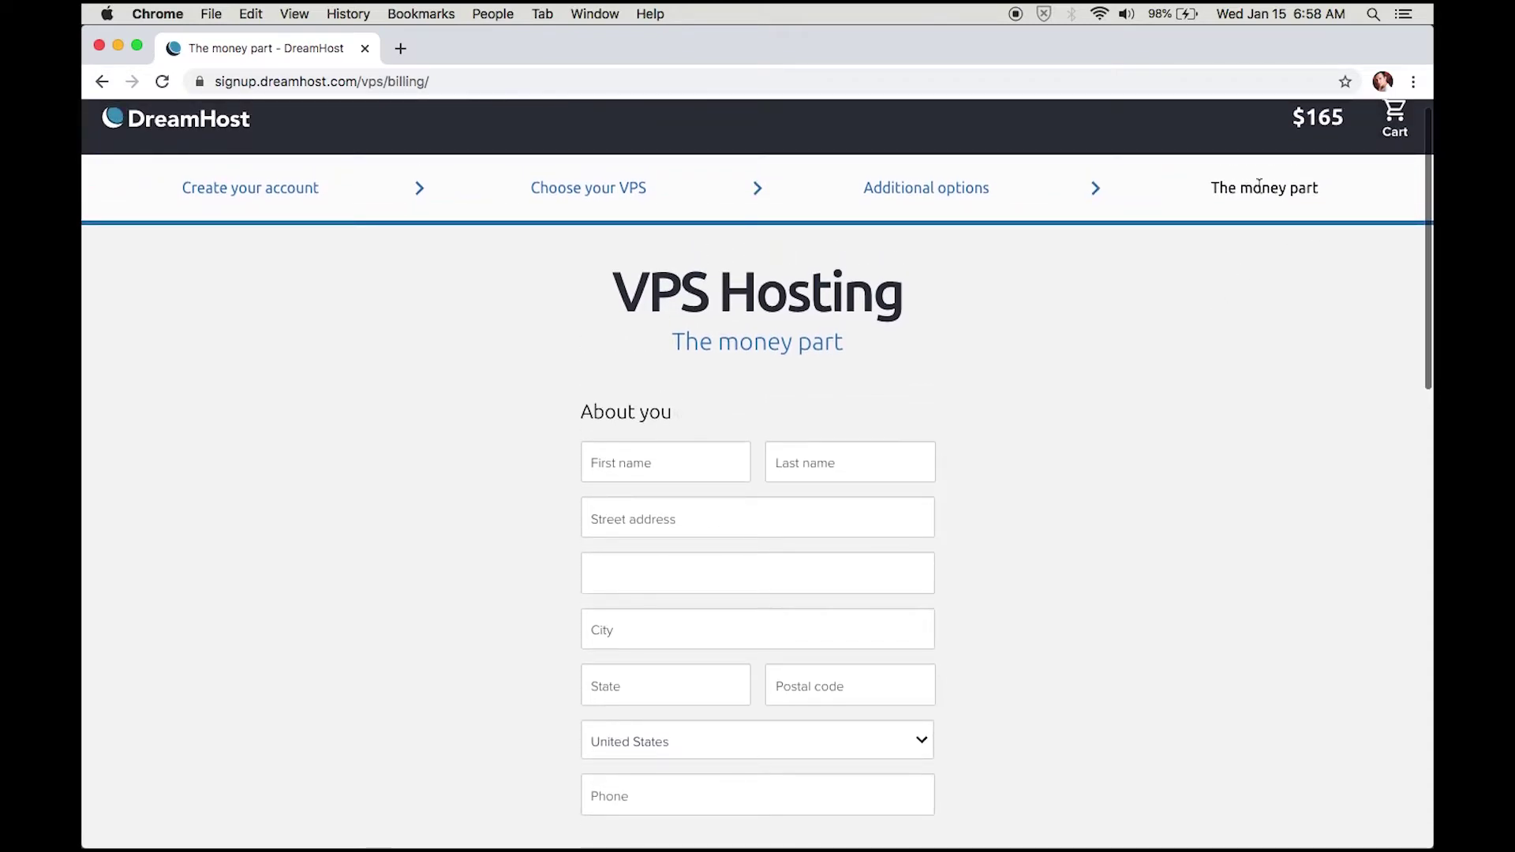
Step: Look over the billing page and open the credit card entry form
scroll(676, 531, "down", 15)
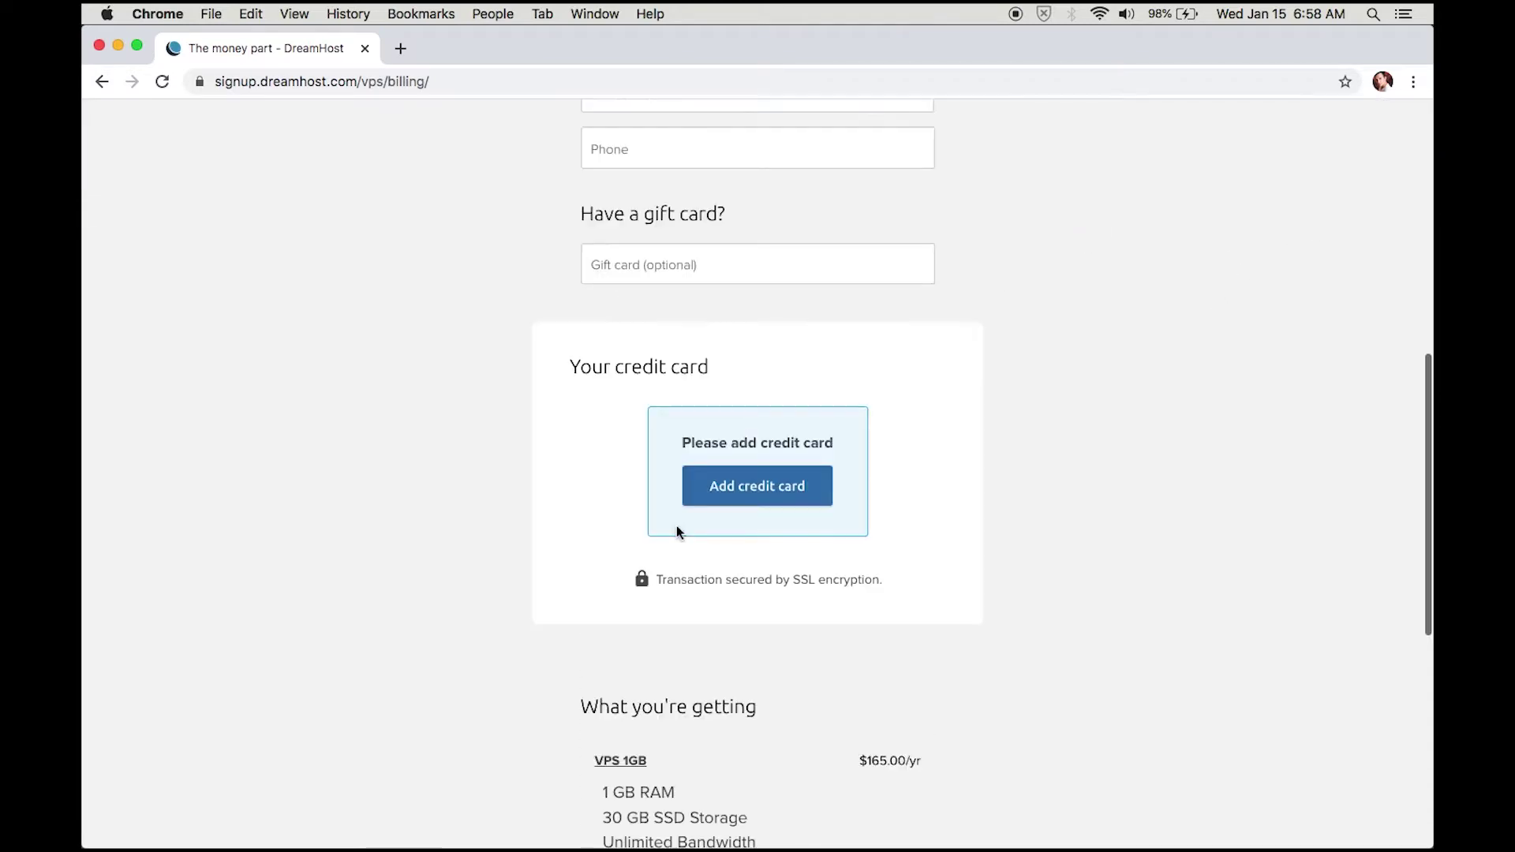
scroll(677, 531, "down", 3)
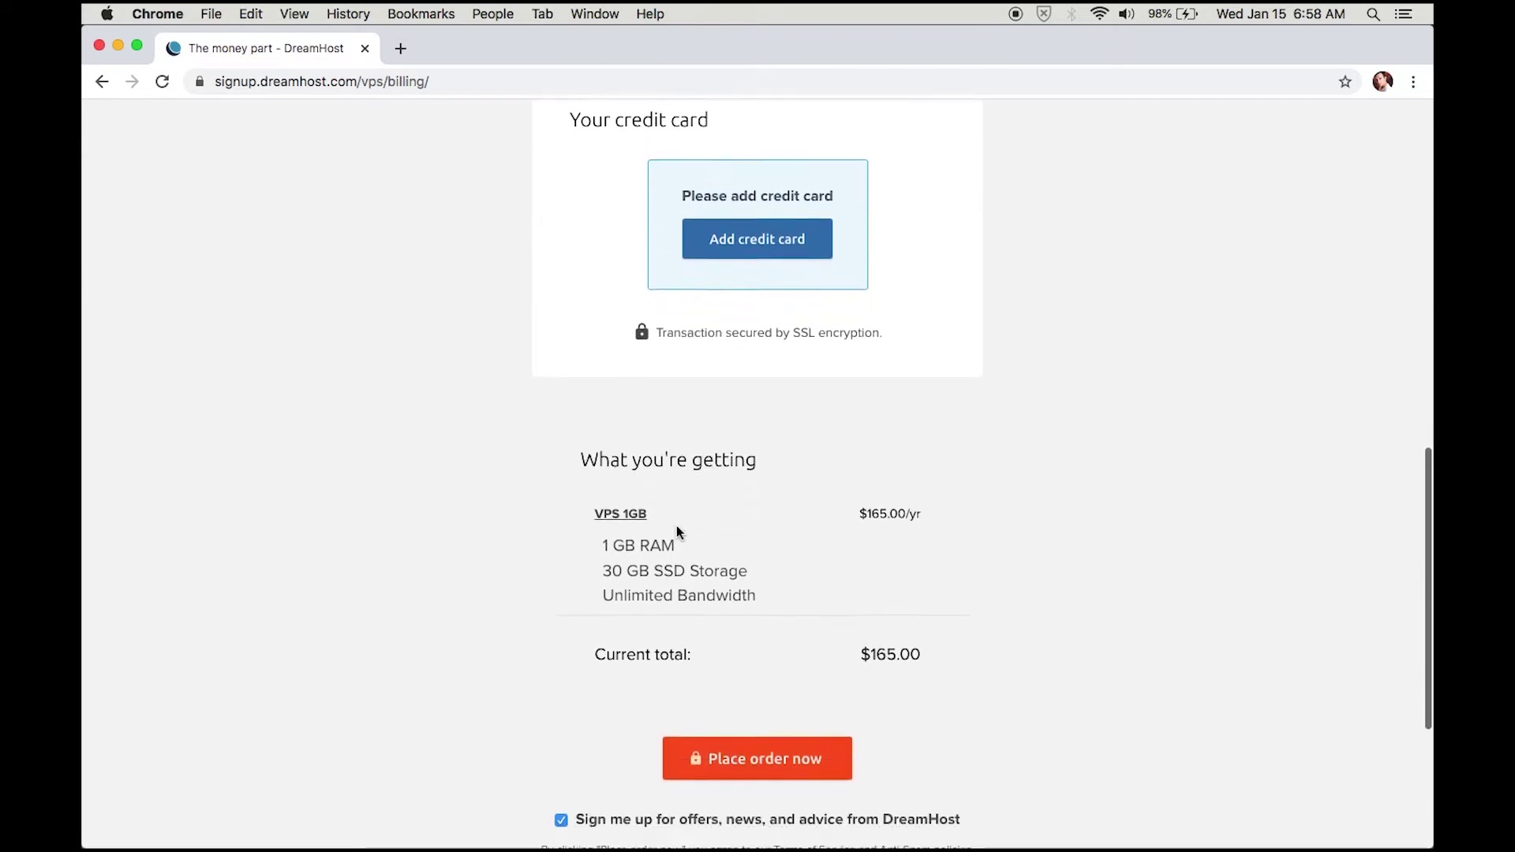
scroll(676, 531, "up", 2)
scroll(702, 414, "up", 4)
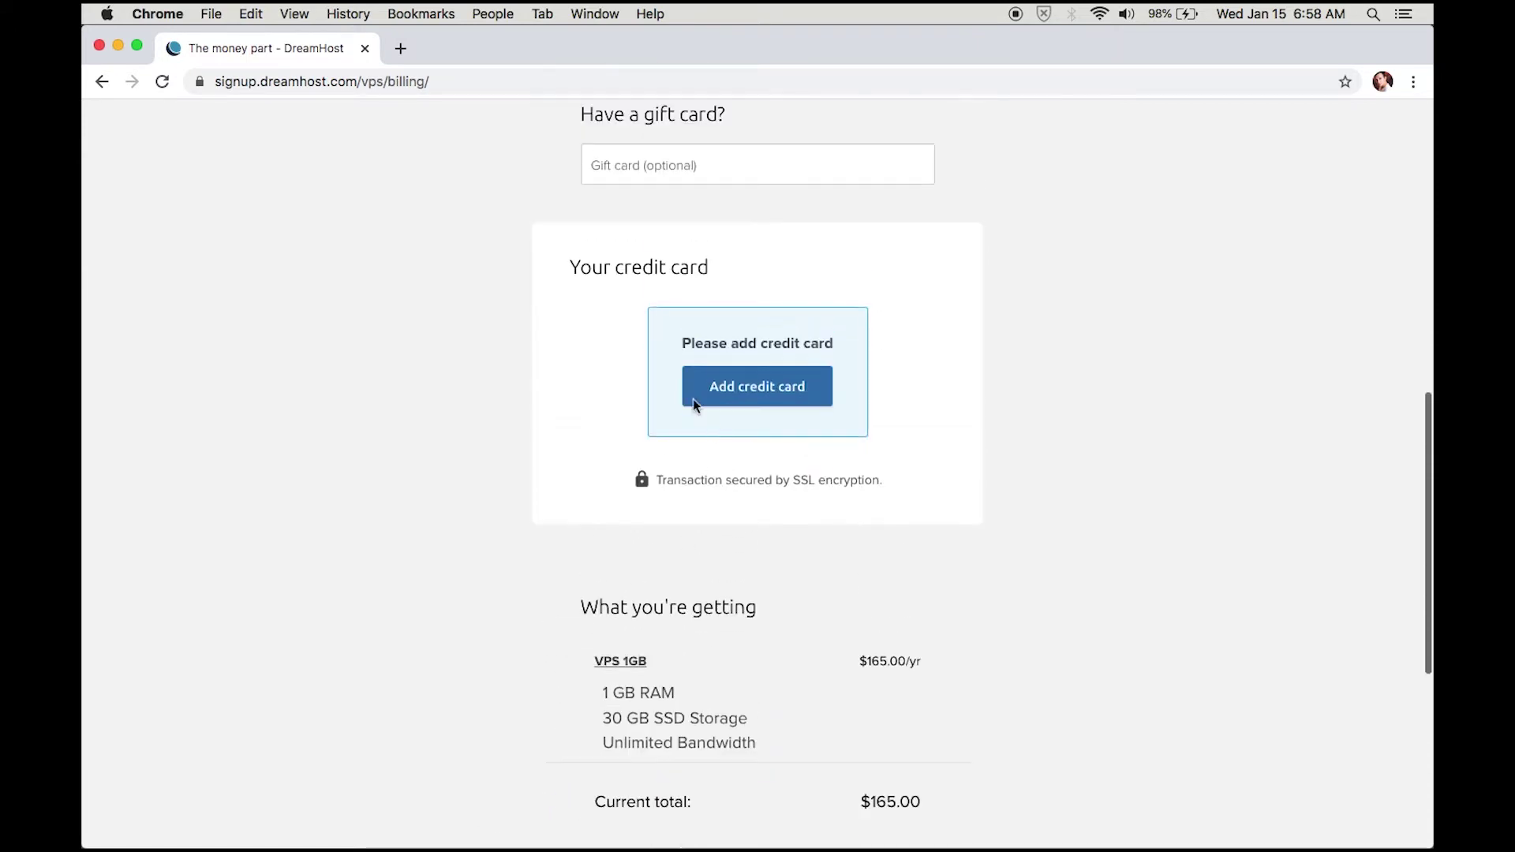
left_click(793, 401)
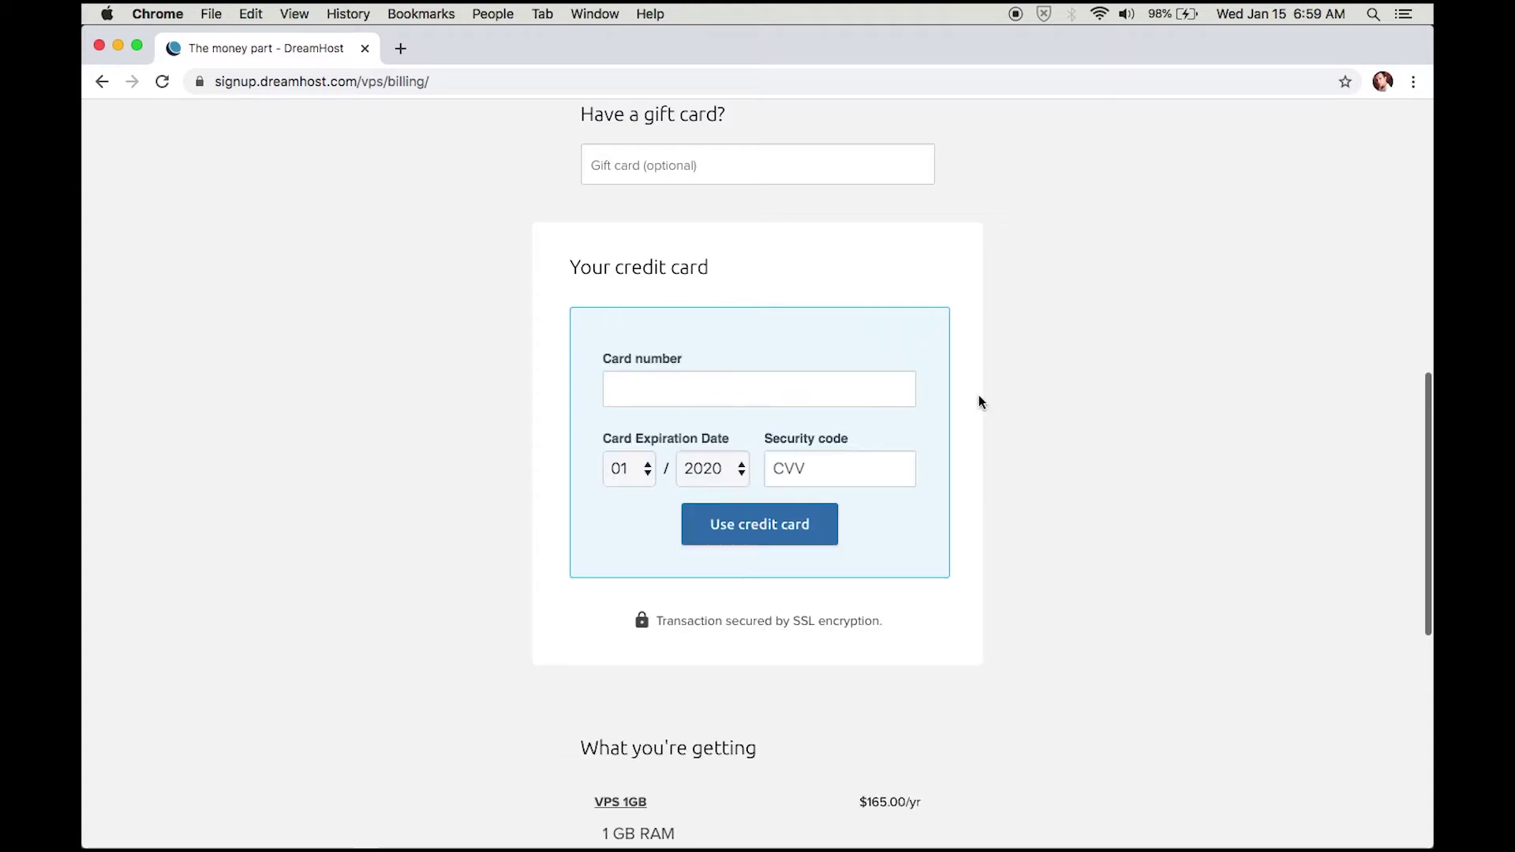
Step: Review the VPS 1GB order summary and the order placement terms at the end of the billing page
scroll(1061, 400, "down", 8)
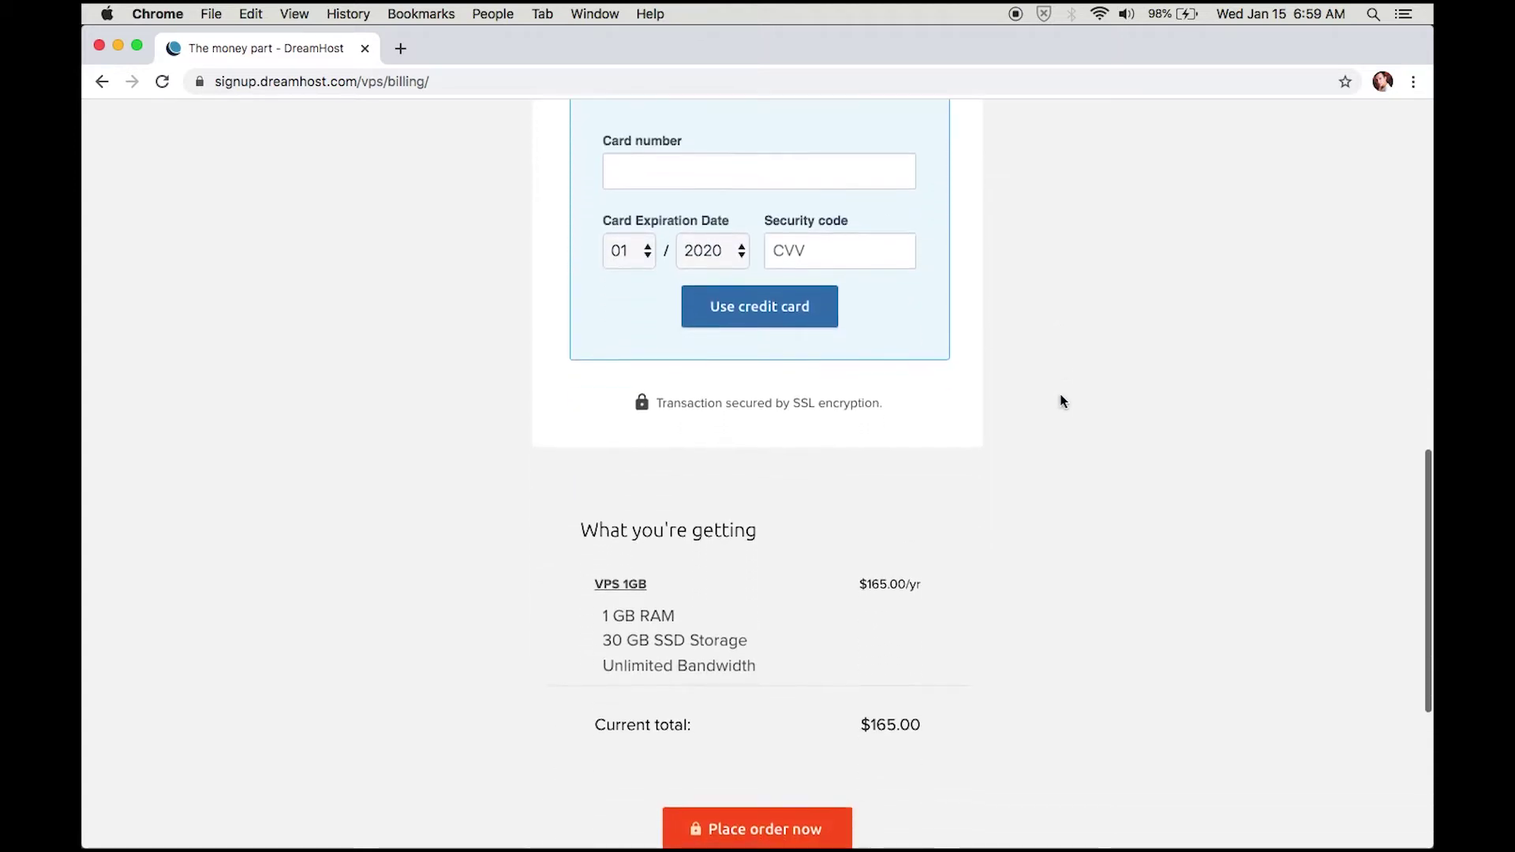
scroll(726, 247, "down", 5)
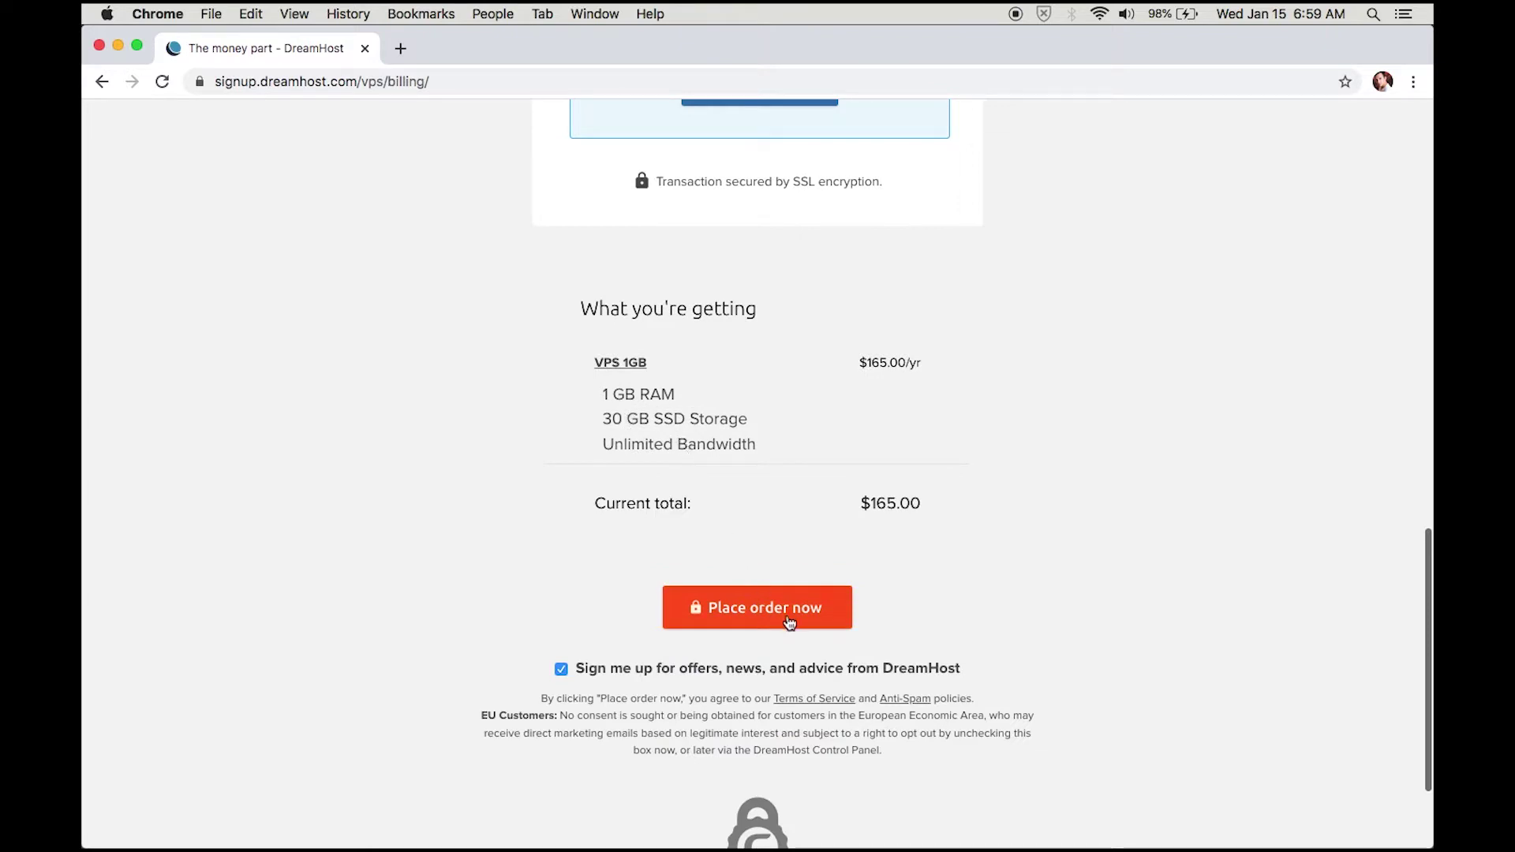
scroll(862, 571, "down", 3)
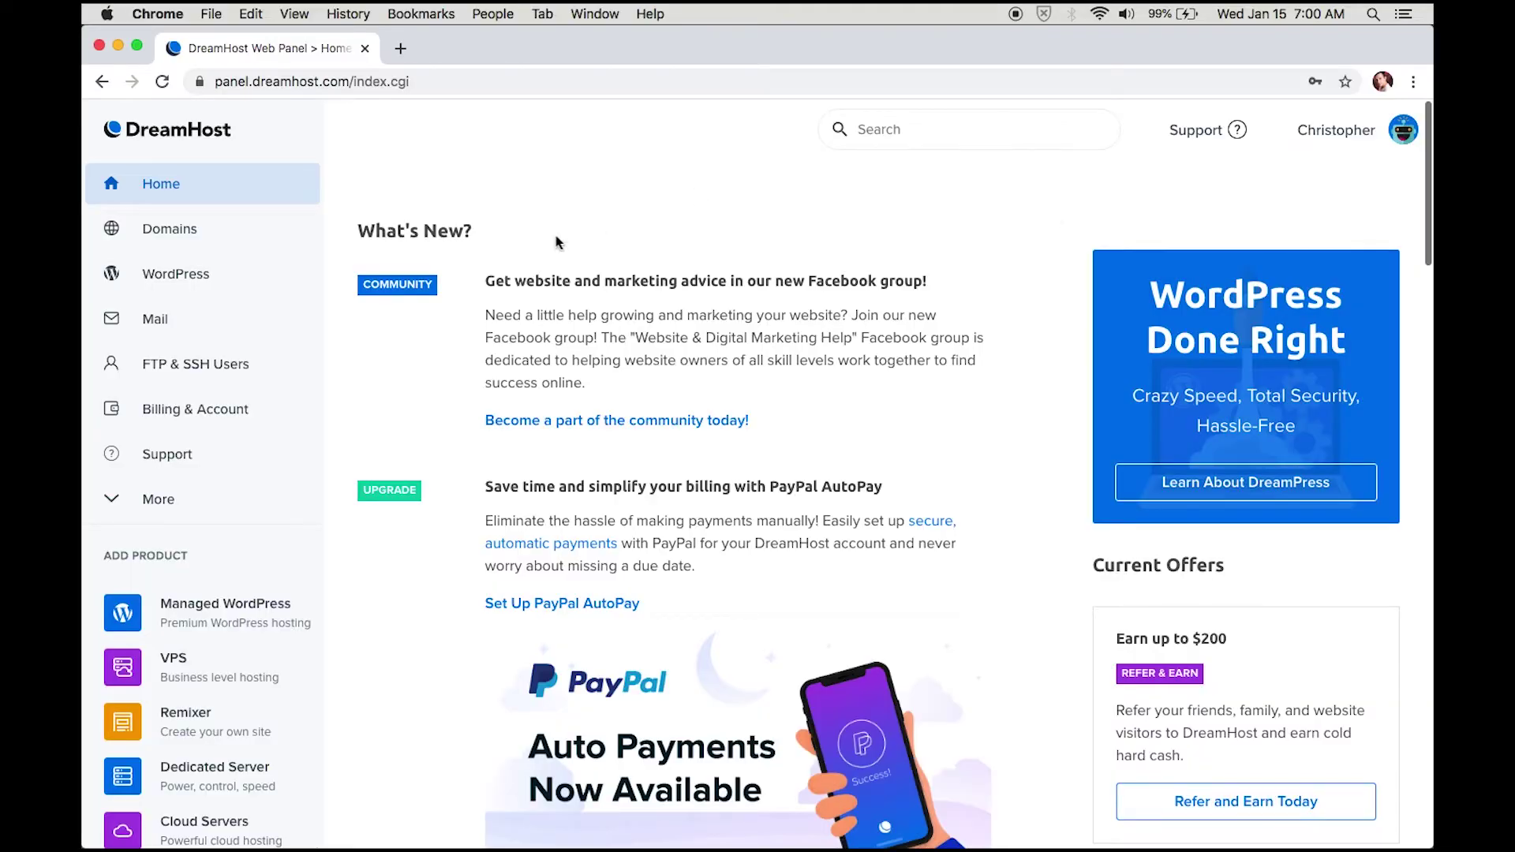
Step: Go to the hosted domains list and start registering a new domain
left_click(256, 239)
left_click(215, 282)
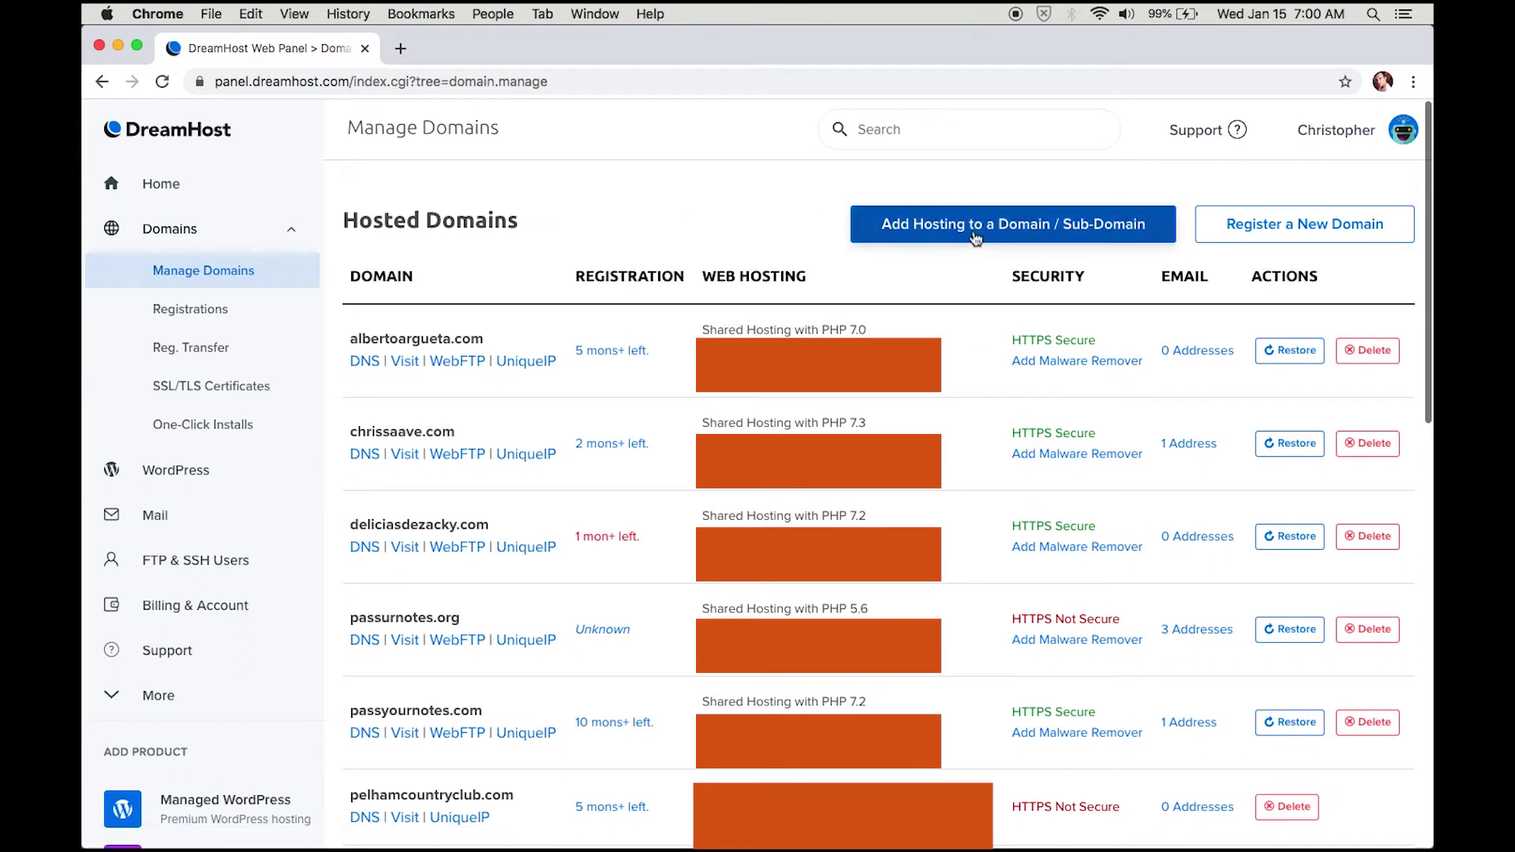
left_click(1306, 239)
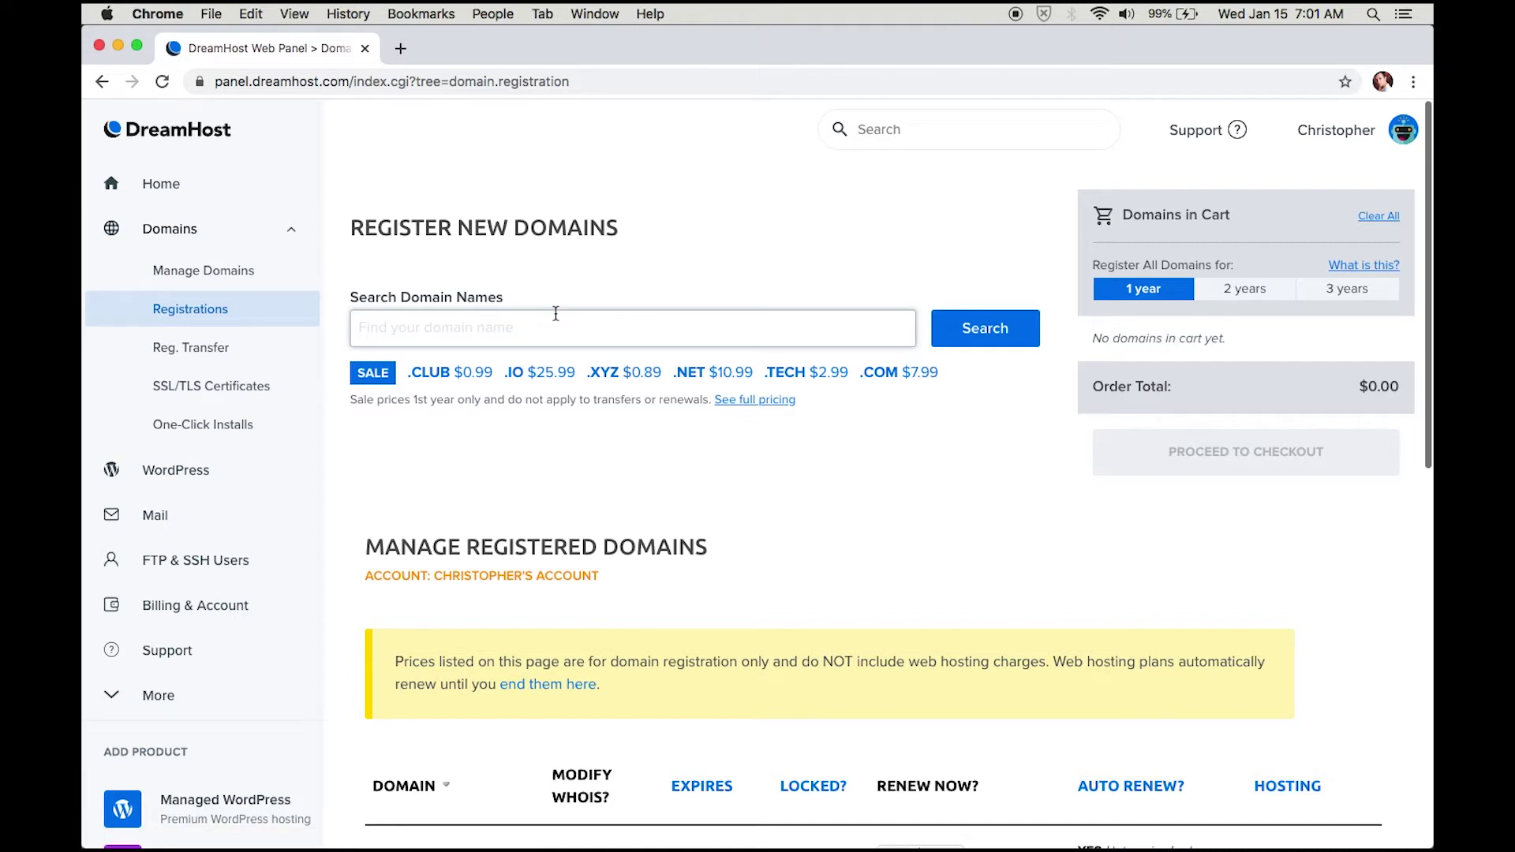
Step: Search for the domain google.com and look through the suggested alternative domains and their prices
left_click(556, 313)
type("google.com")
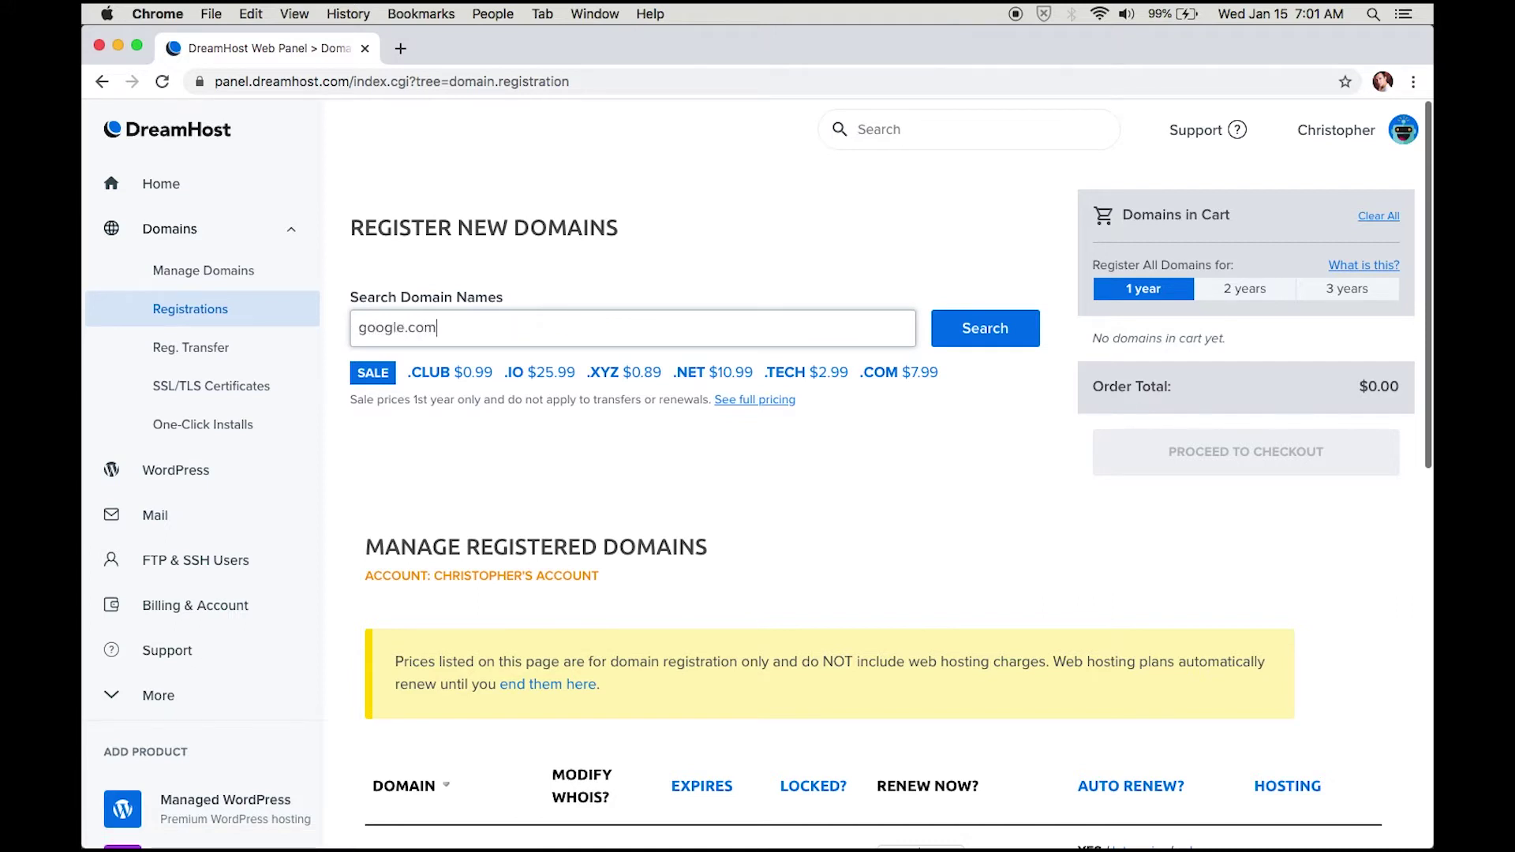
left_click(966, 324)
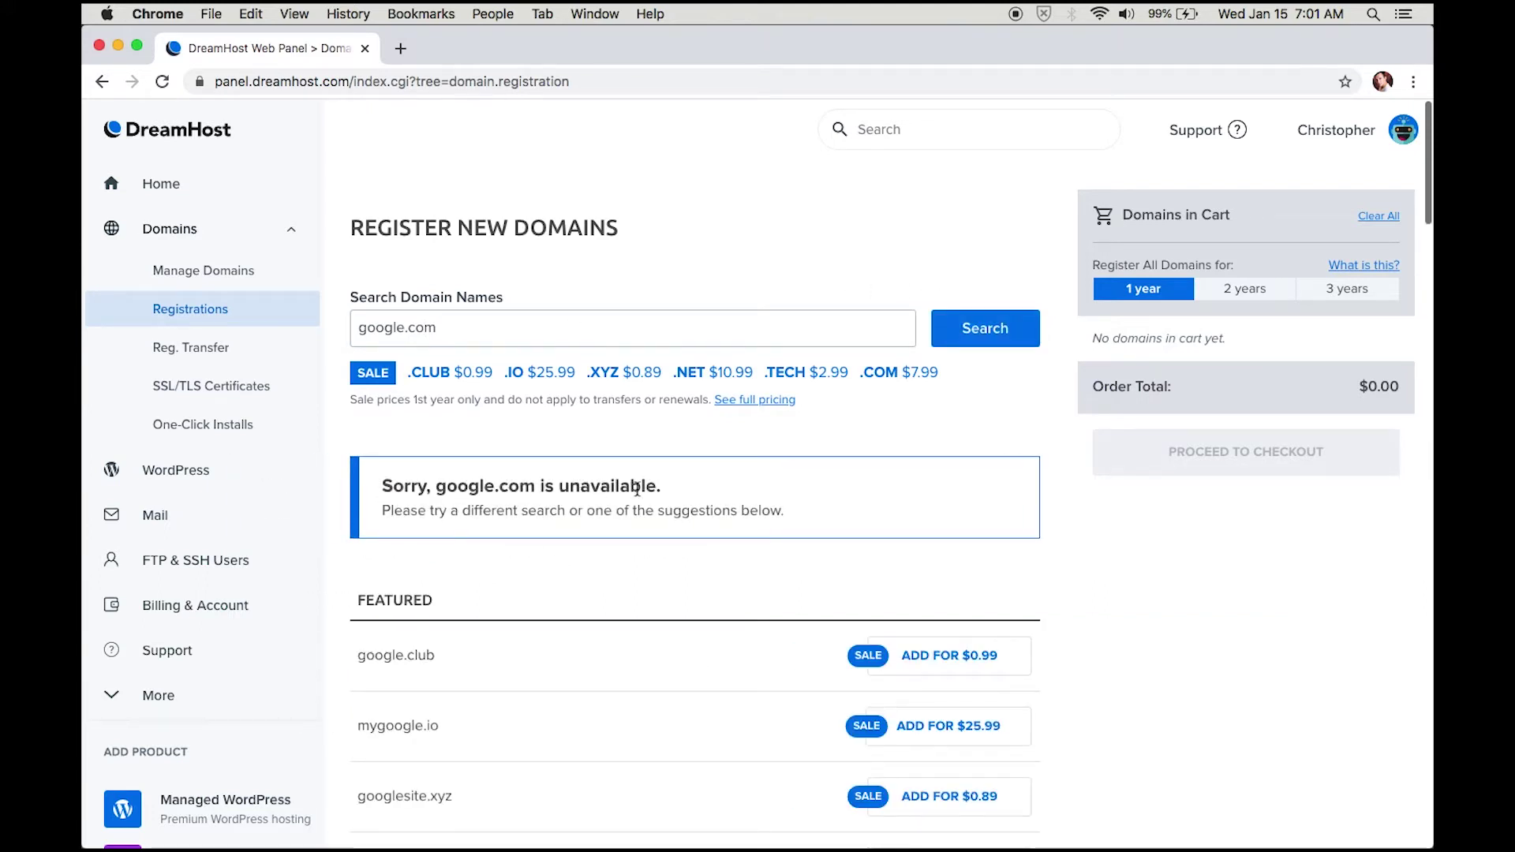
scroll(769, 619, "down", 8)
scroll(769, 619, "up", 8)
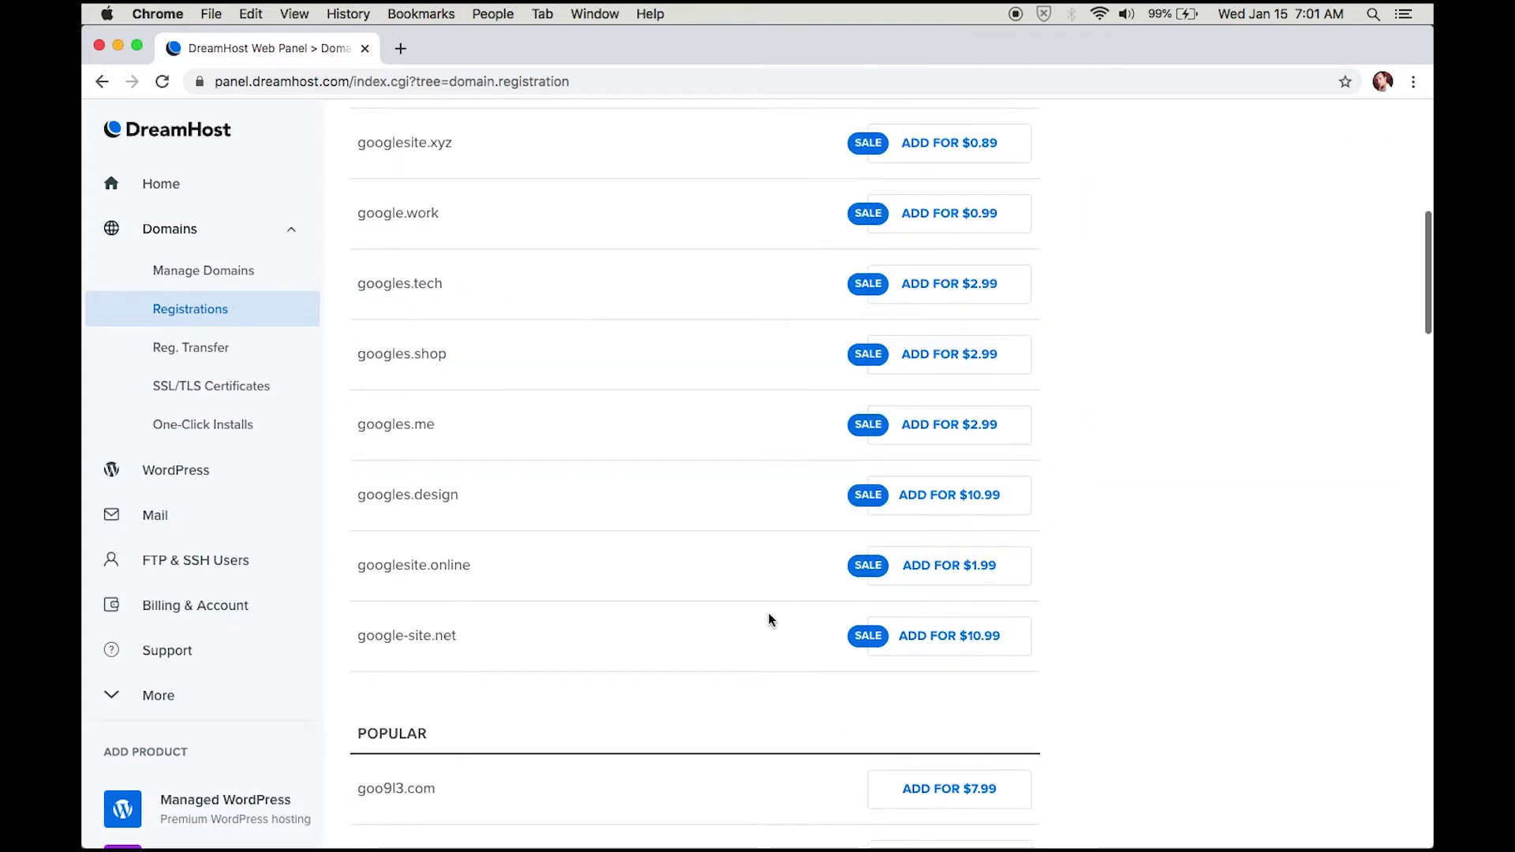
scroll(769, 620, "down", 5)
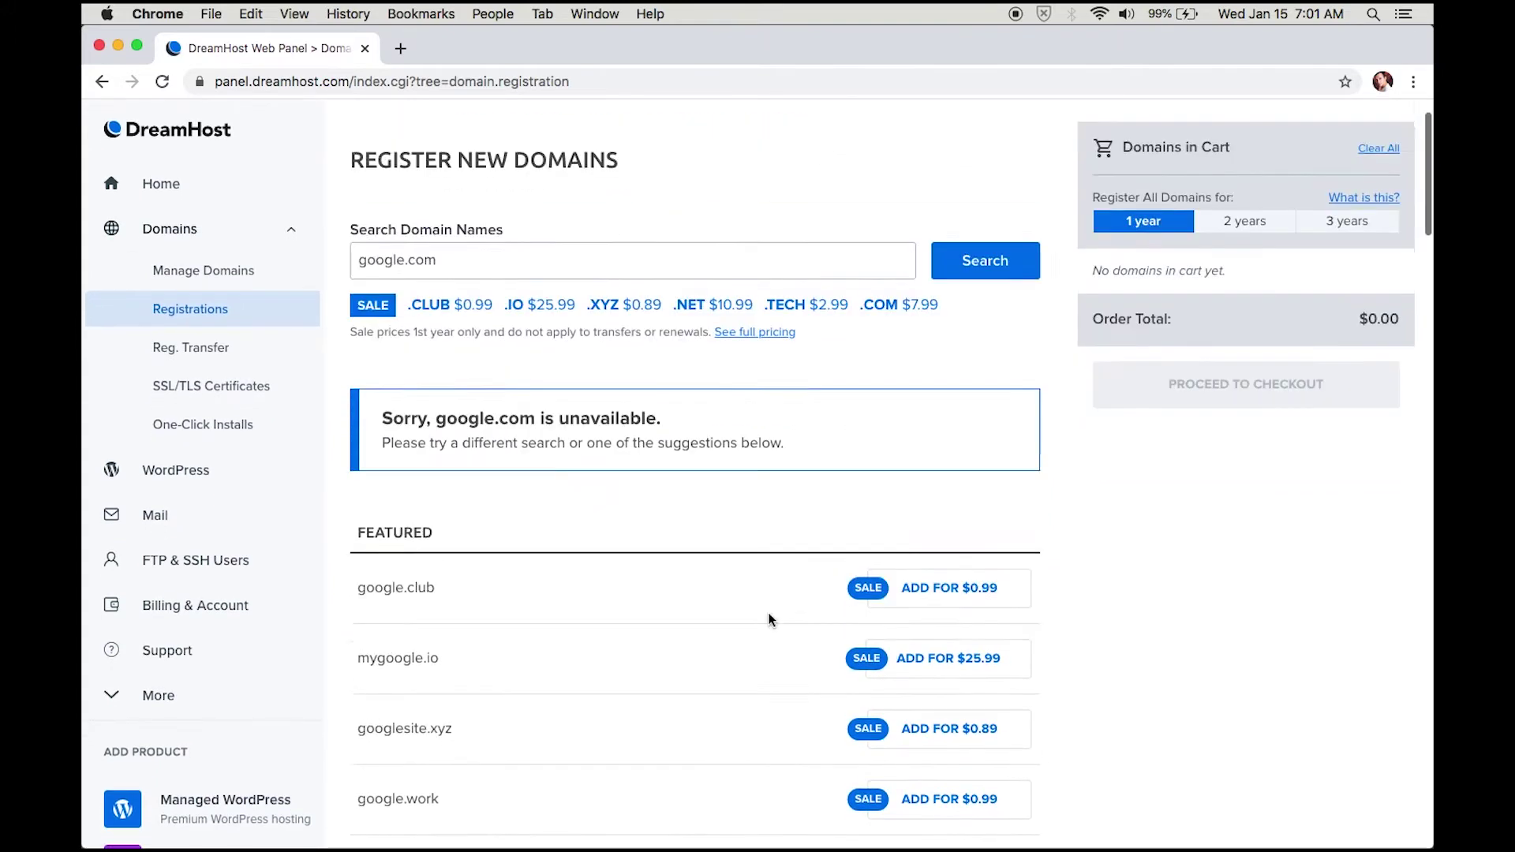
scroll(770, 619, "down", 3)
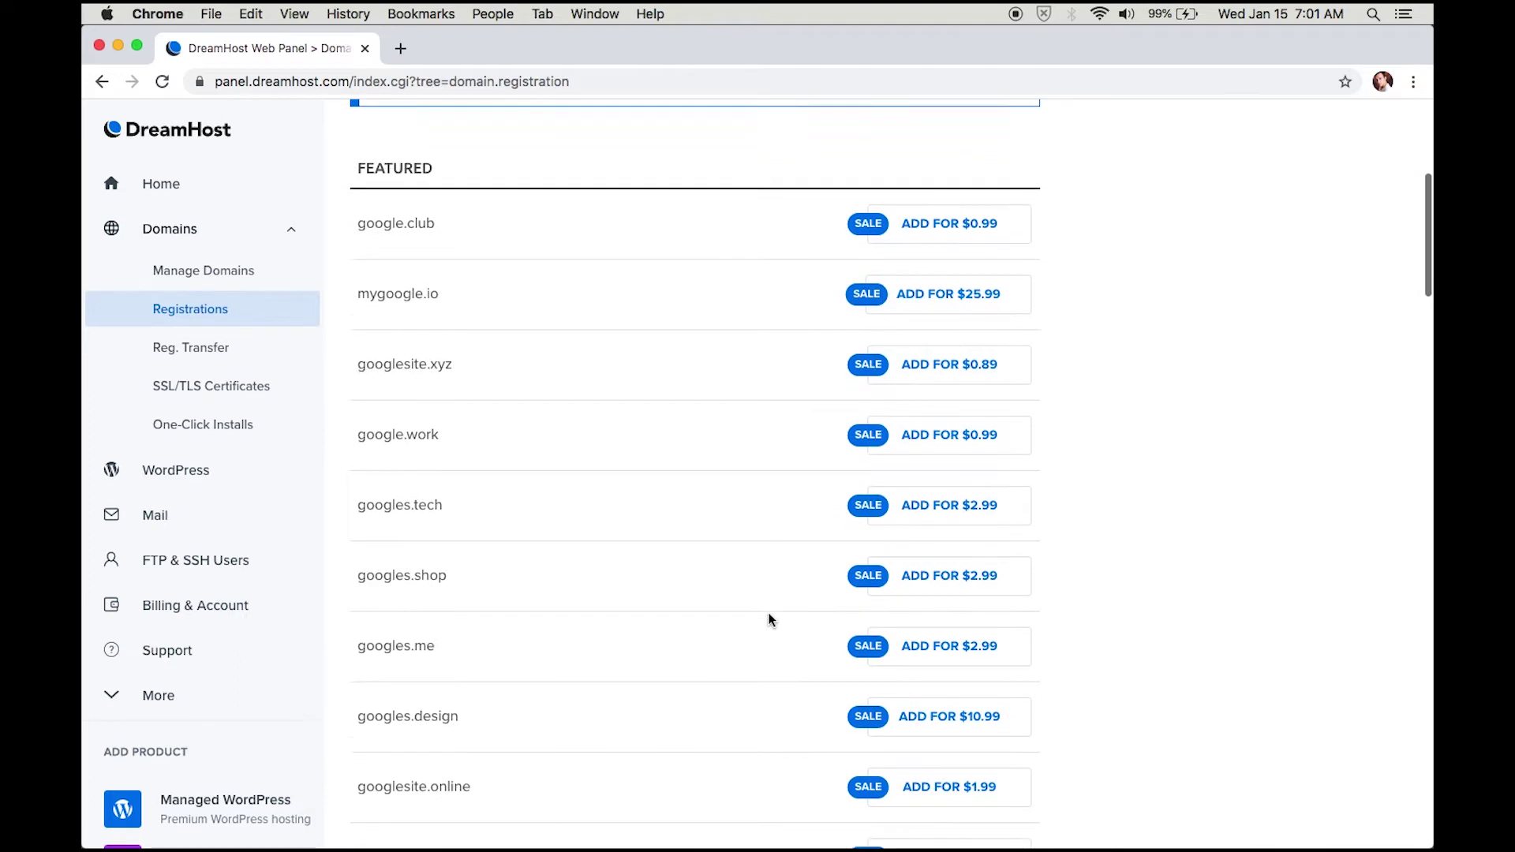
scroll(769, 619, "down", 1)
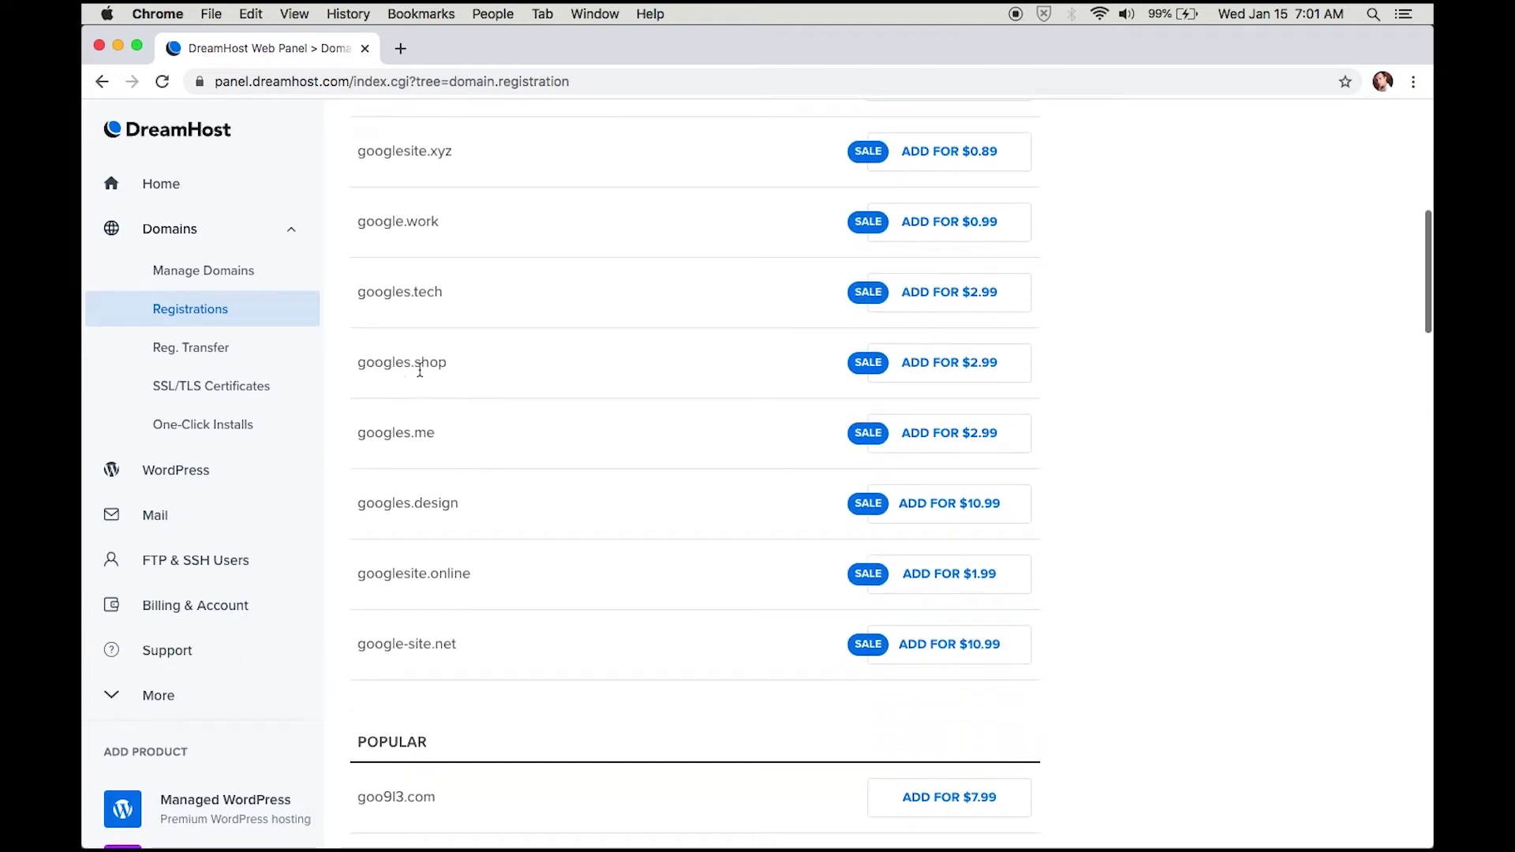
scroll(544, 382, "up", 10)
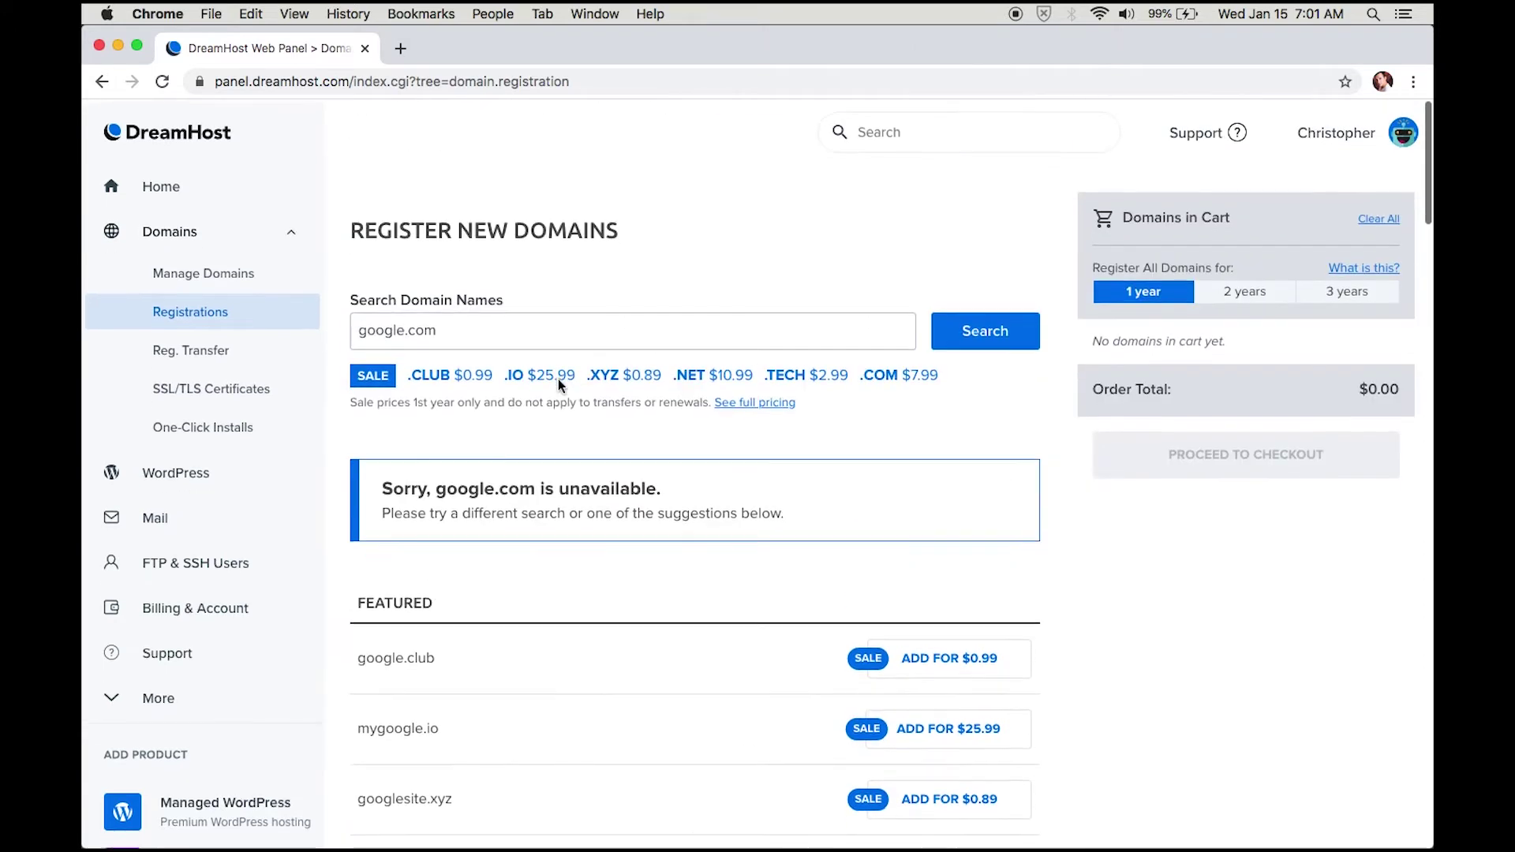
Step: Replace the domain search text with thecoolestdriverme.com and run the search
double_click(484, 325)
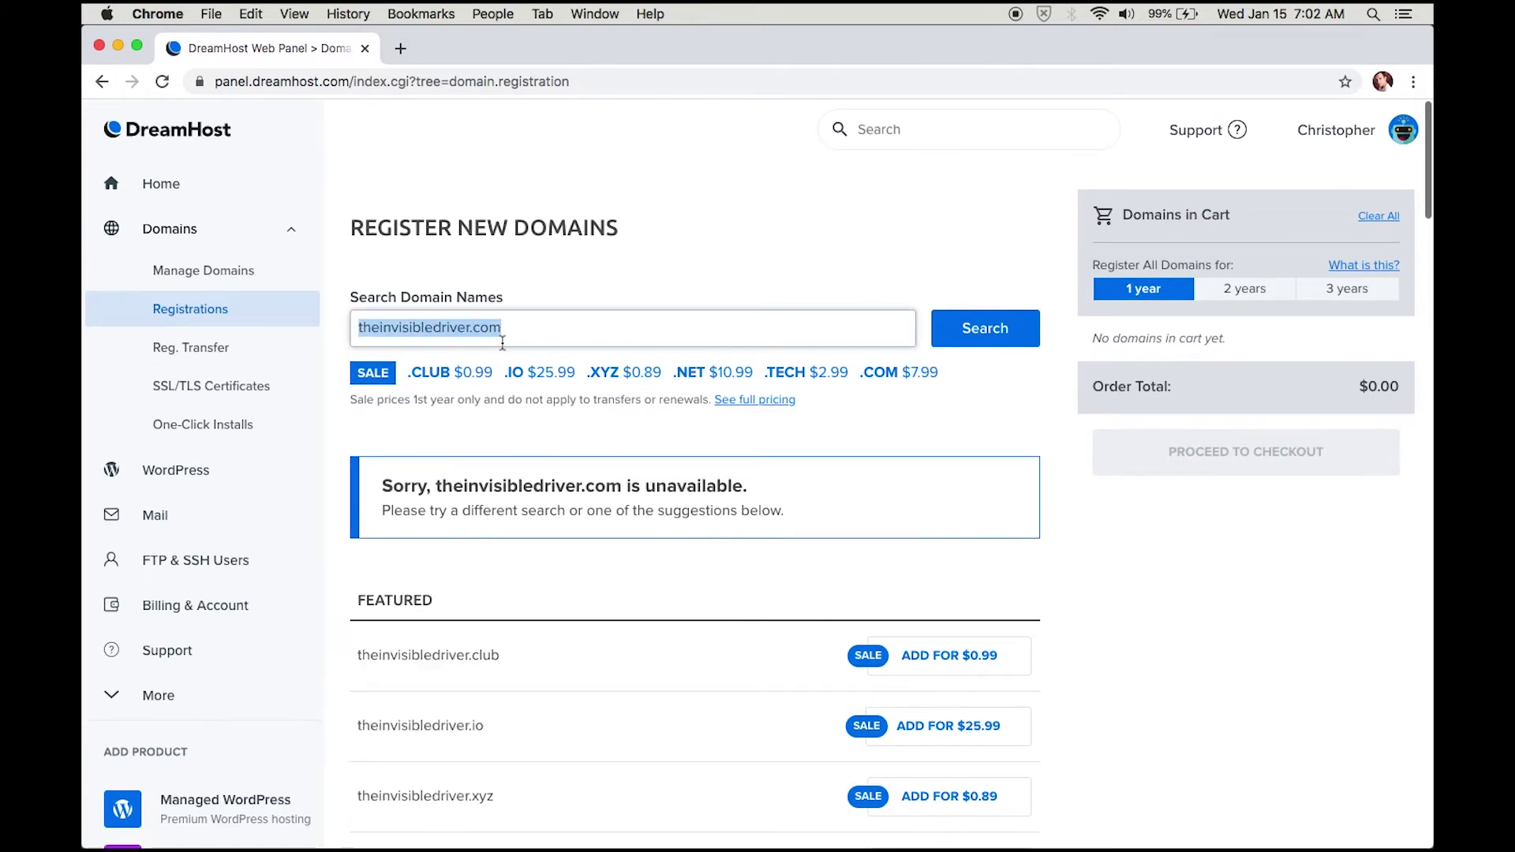
key("BackSpace")
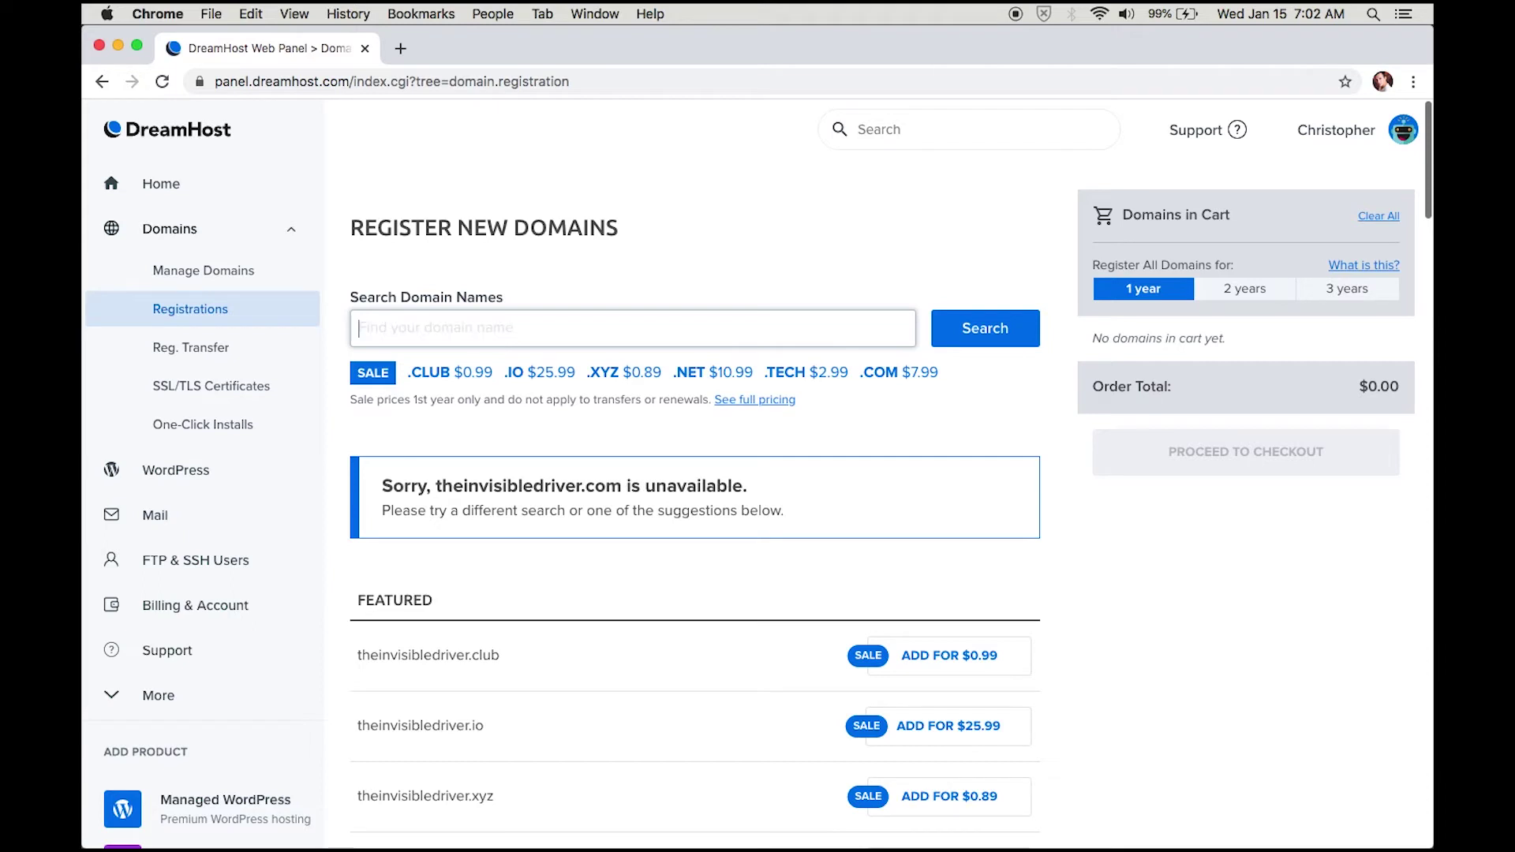
type("thecoolestdriver")
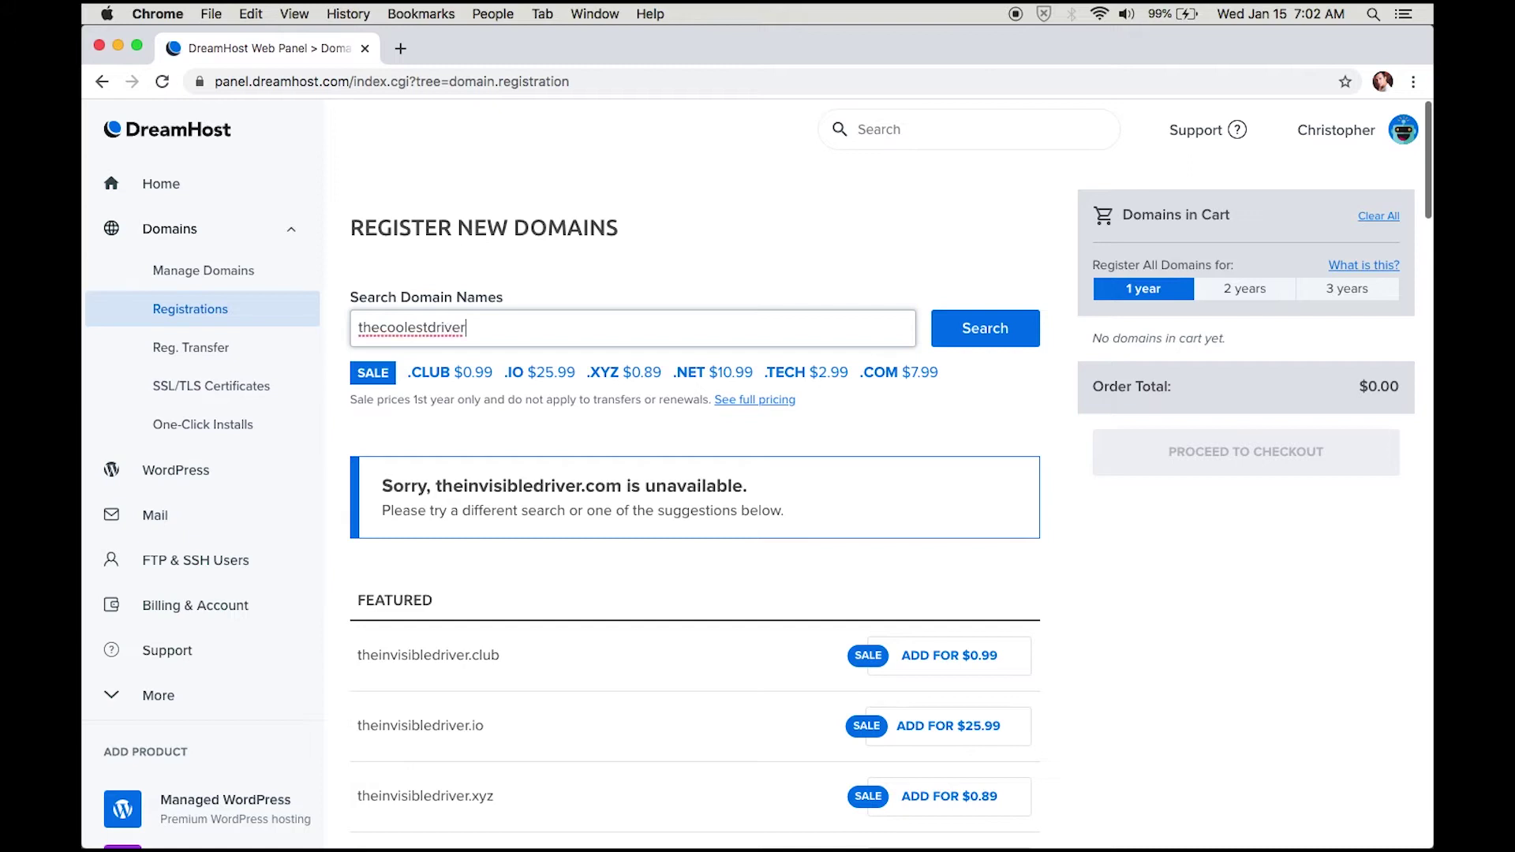
type("me.com")
key("Return")
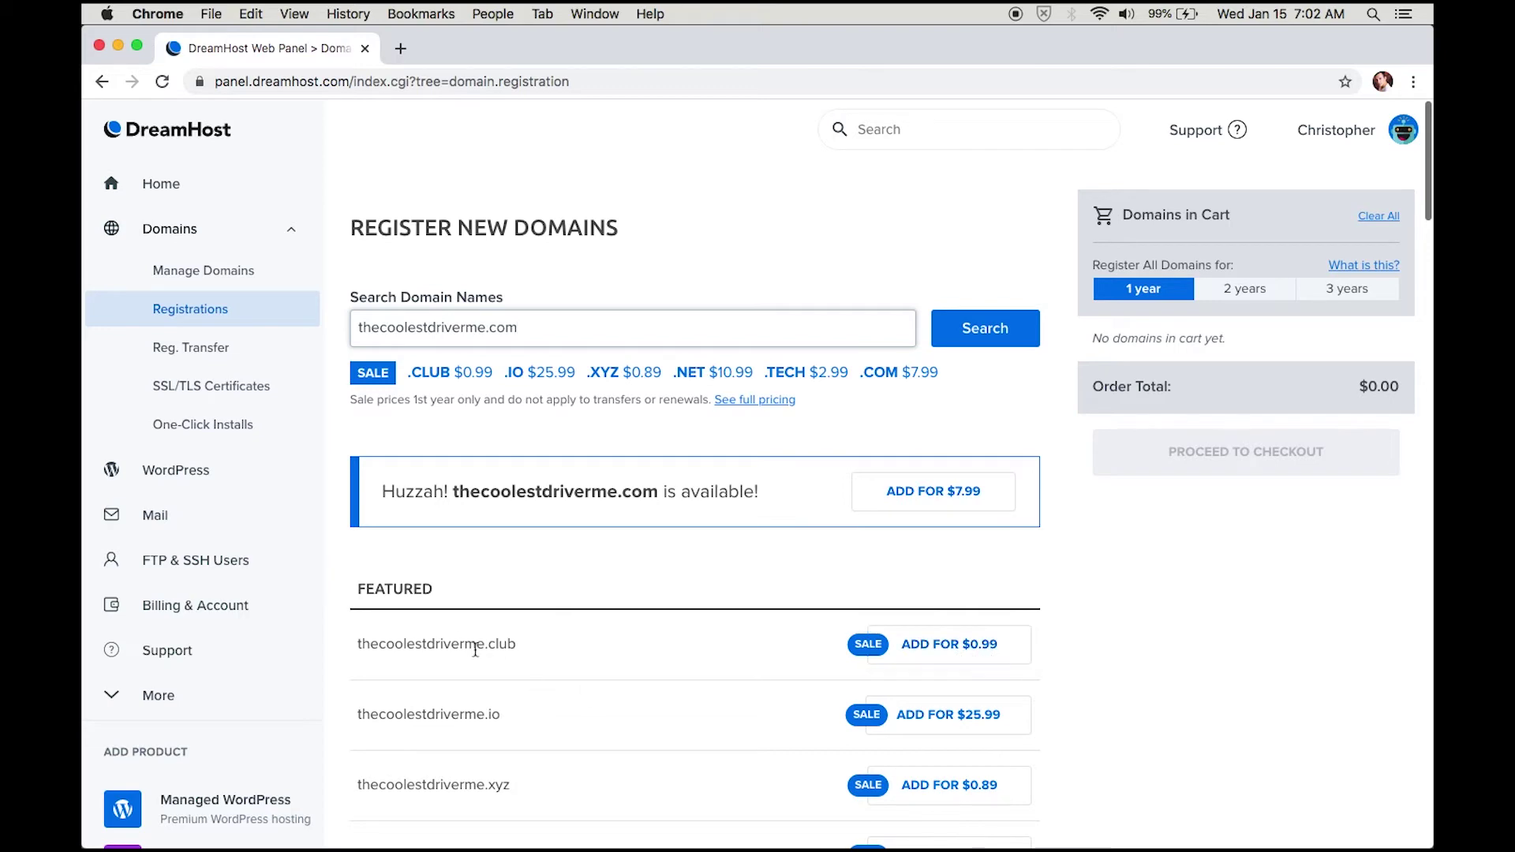
Step: Look over the suggested domains, add thecoolestdriverme.com to the cart for 1 year and proceed to checkout
scroll(639, 677, "down", 4)
scroll(643, 678, "up", 3)
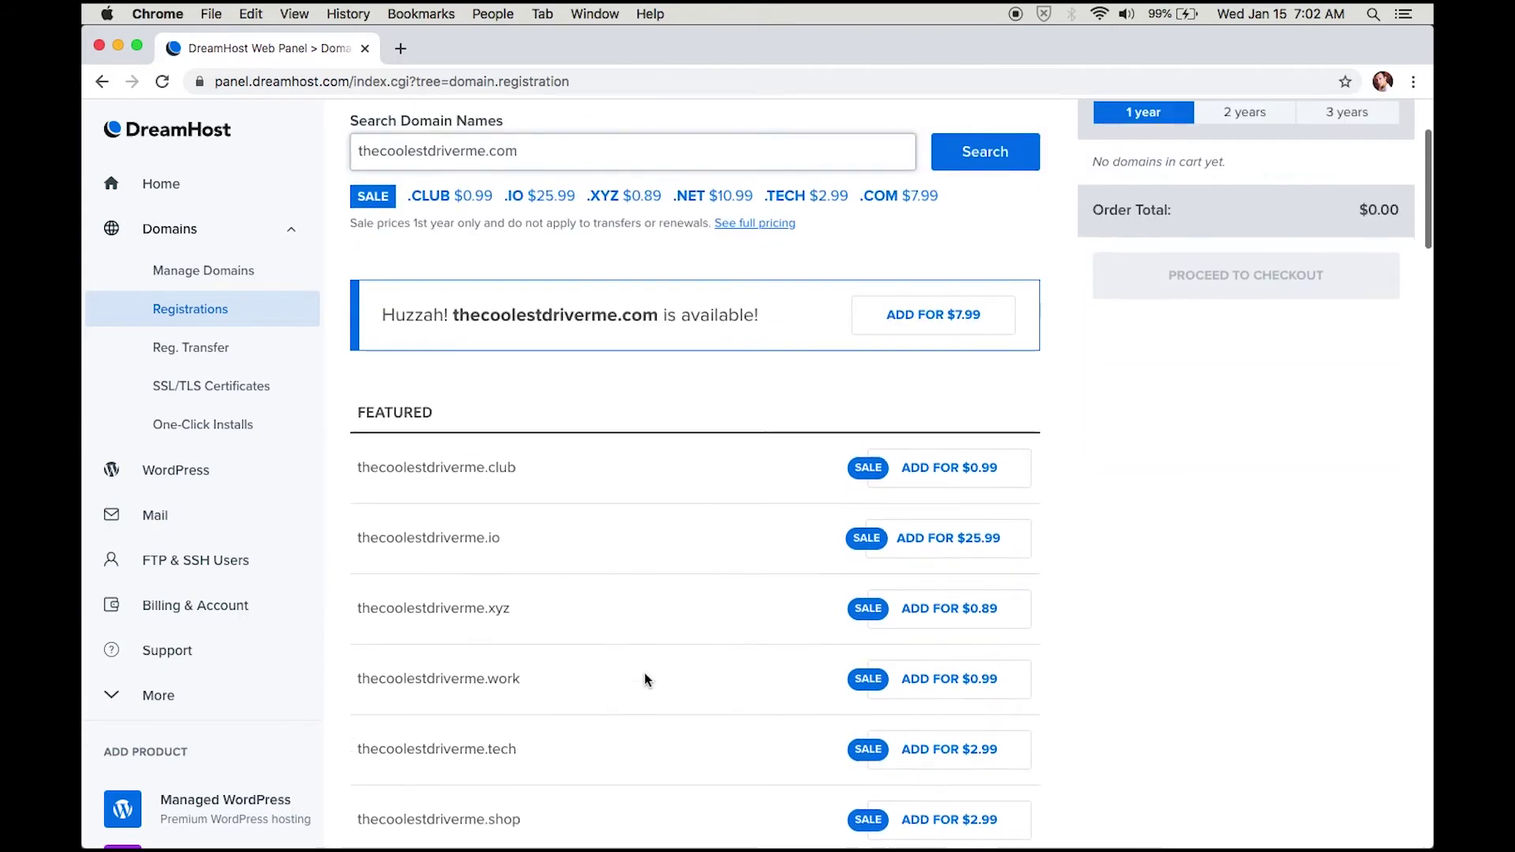
scroll(645, 680, "up", 1)
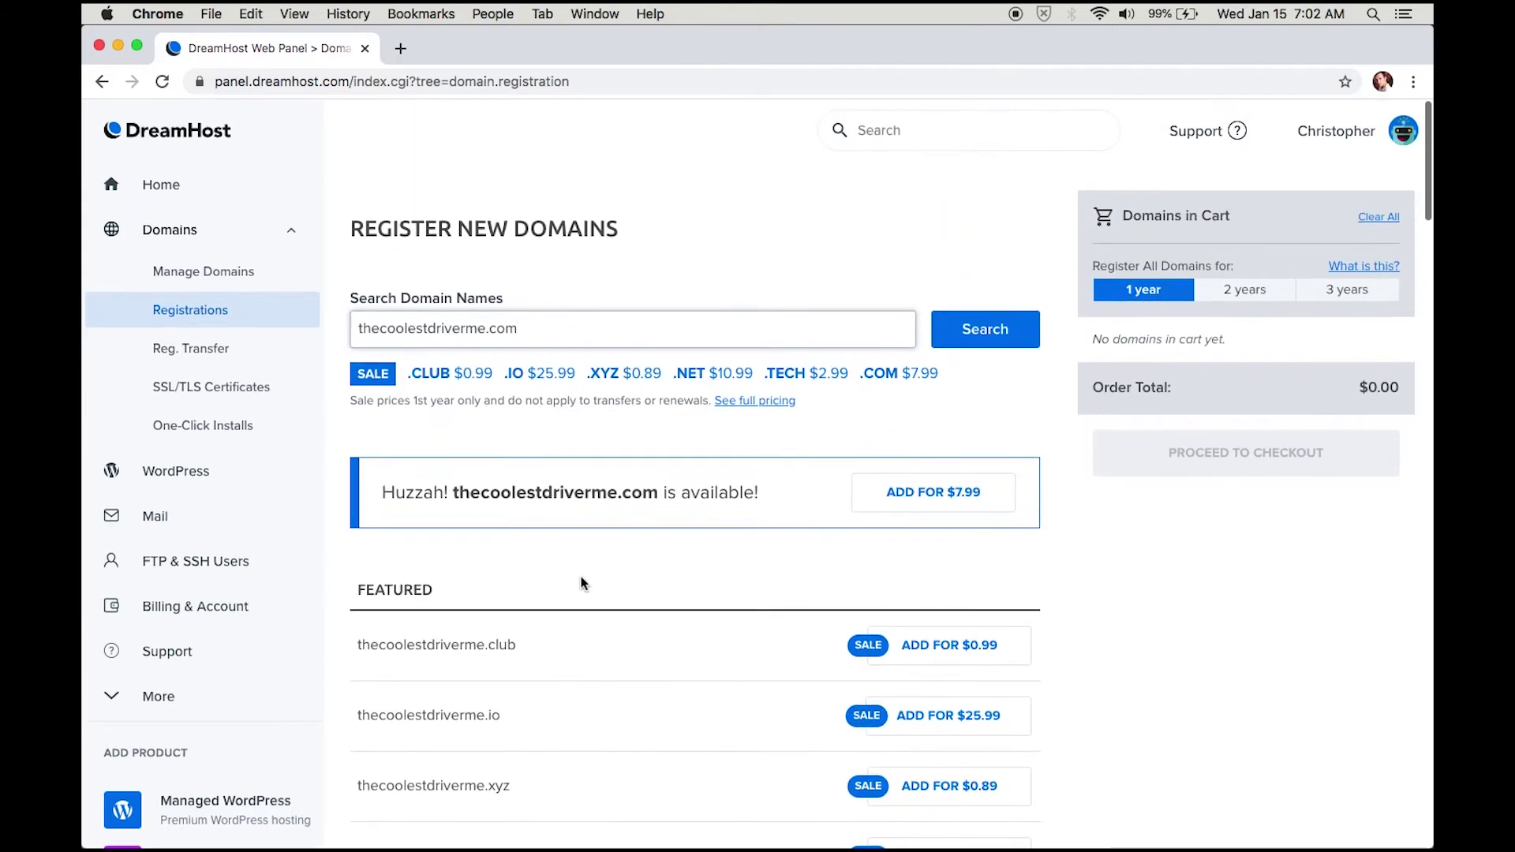
left_click(941, 502)
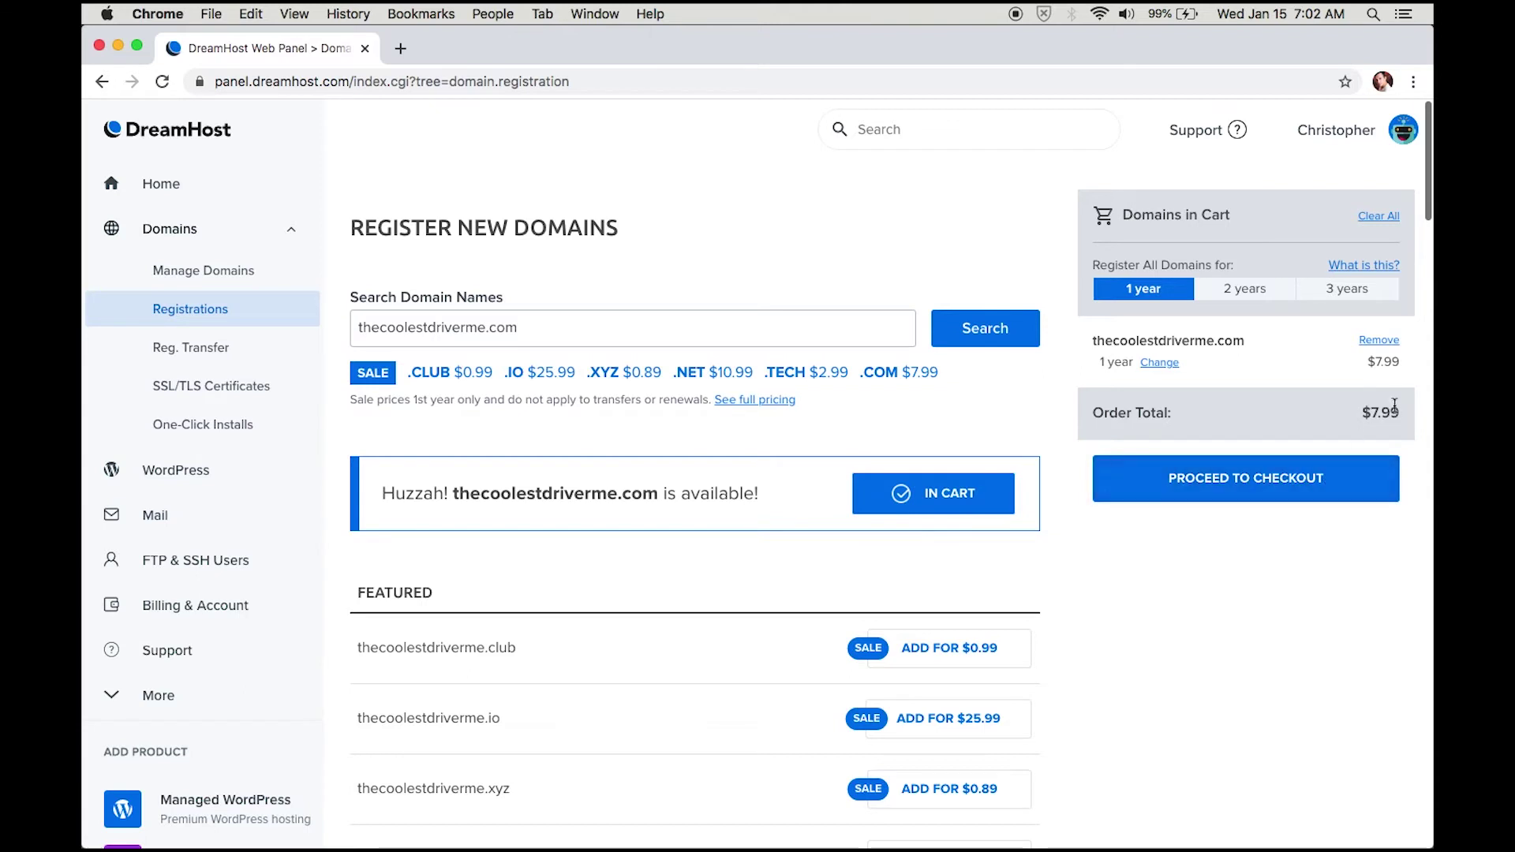
left_click(1254, 478)
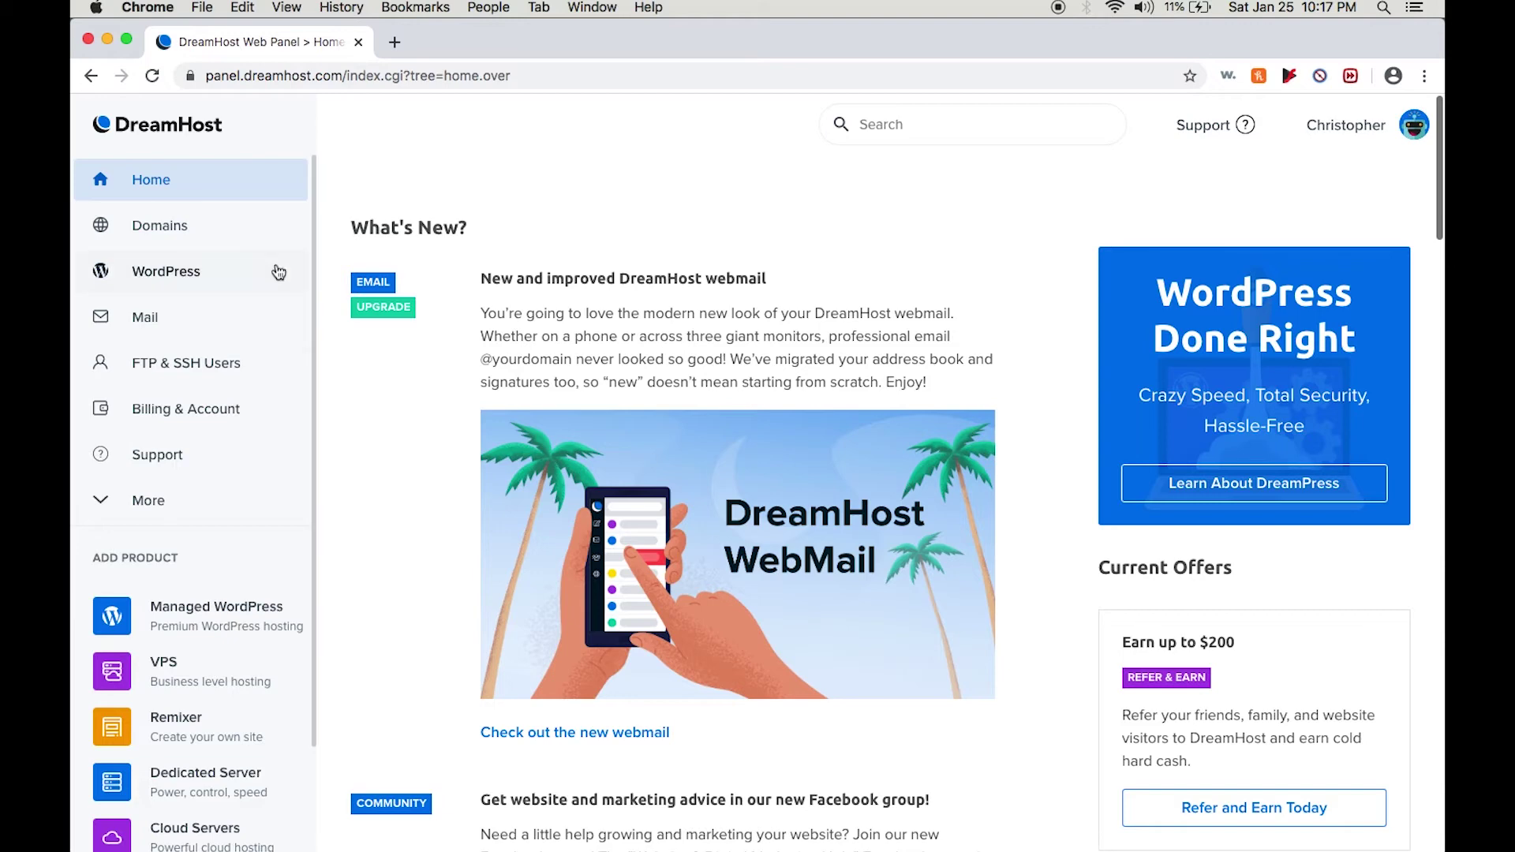
left_click(232, 282)
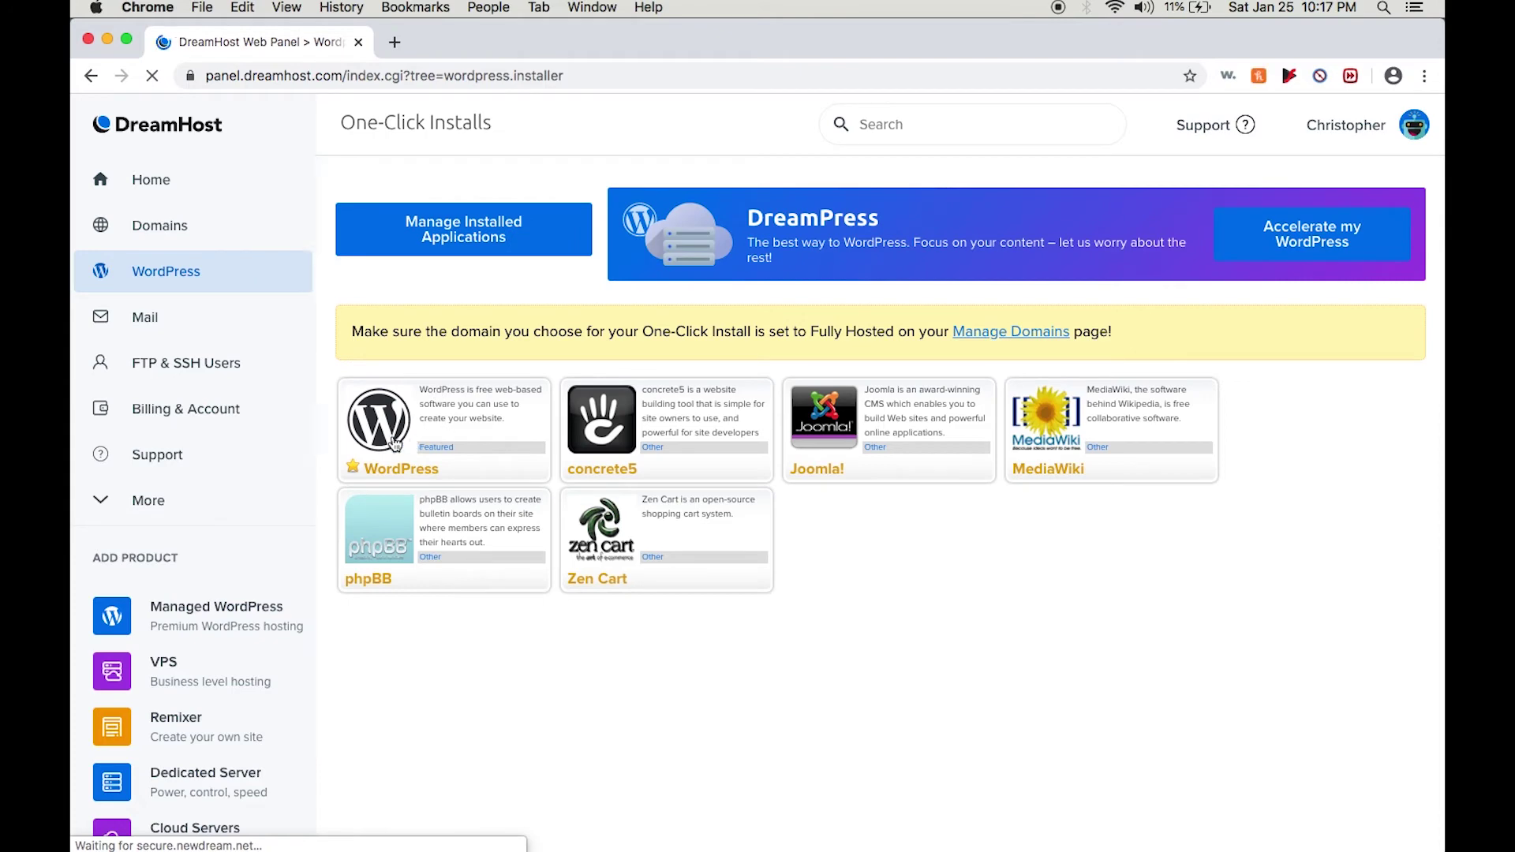
left_click(386, 431)
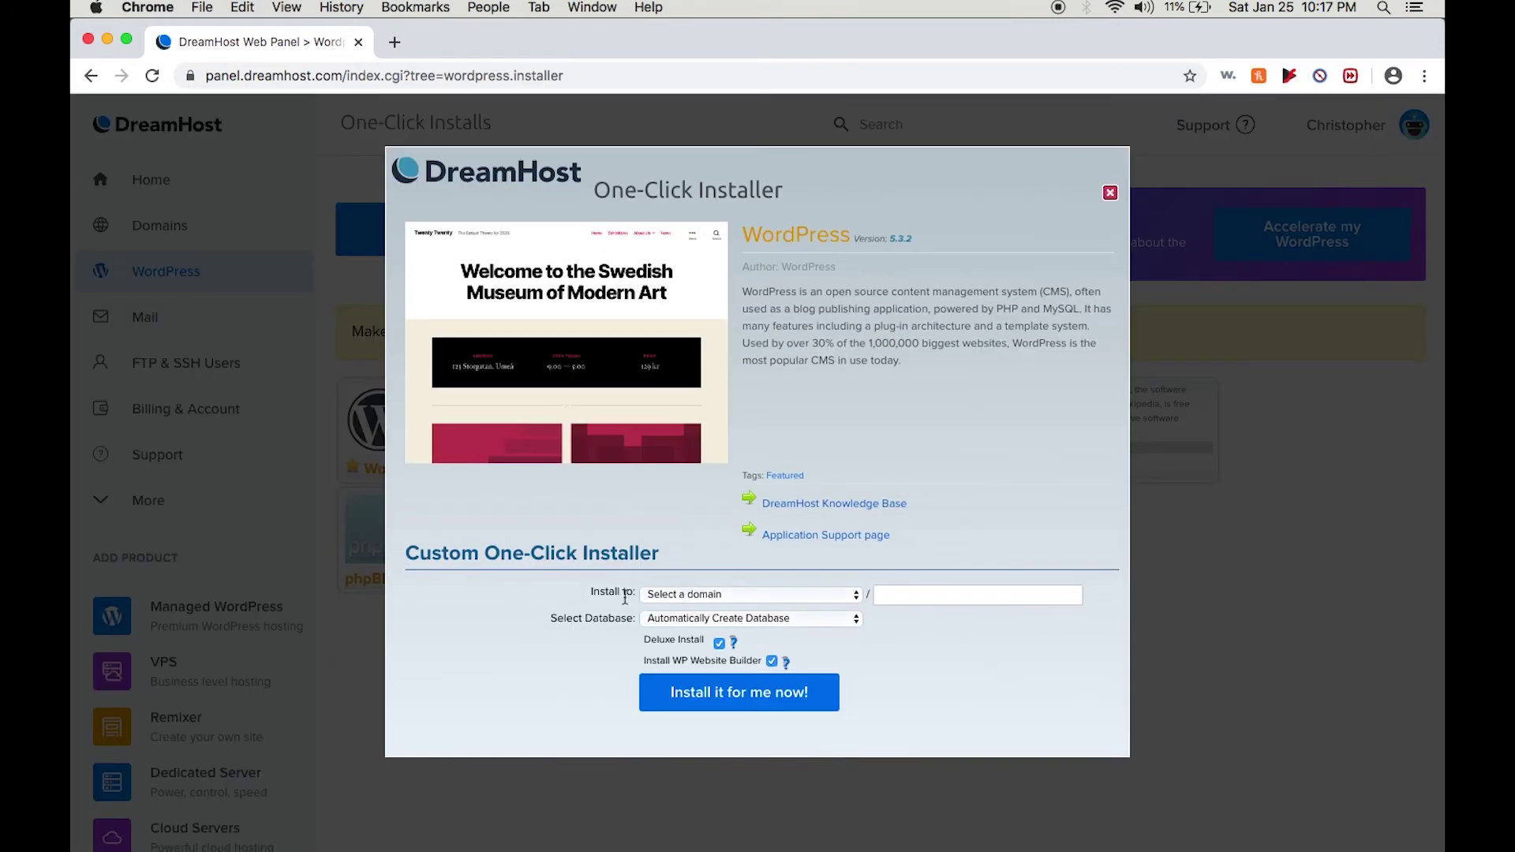
left_click(767, 598)
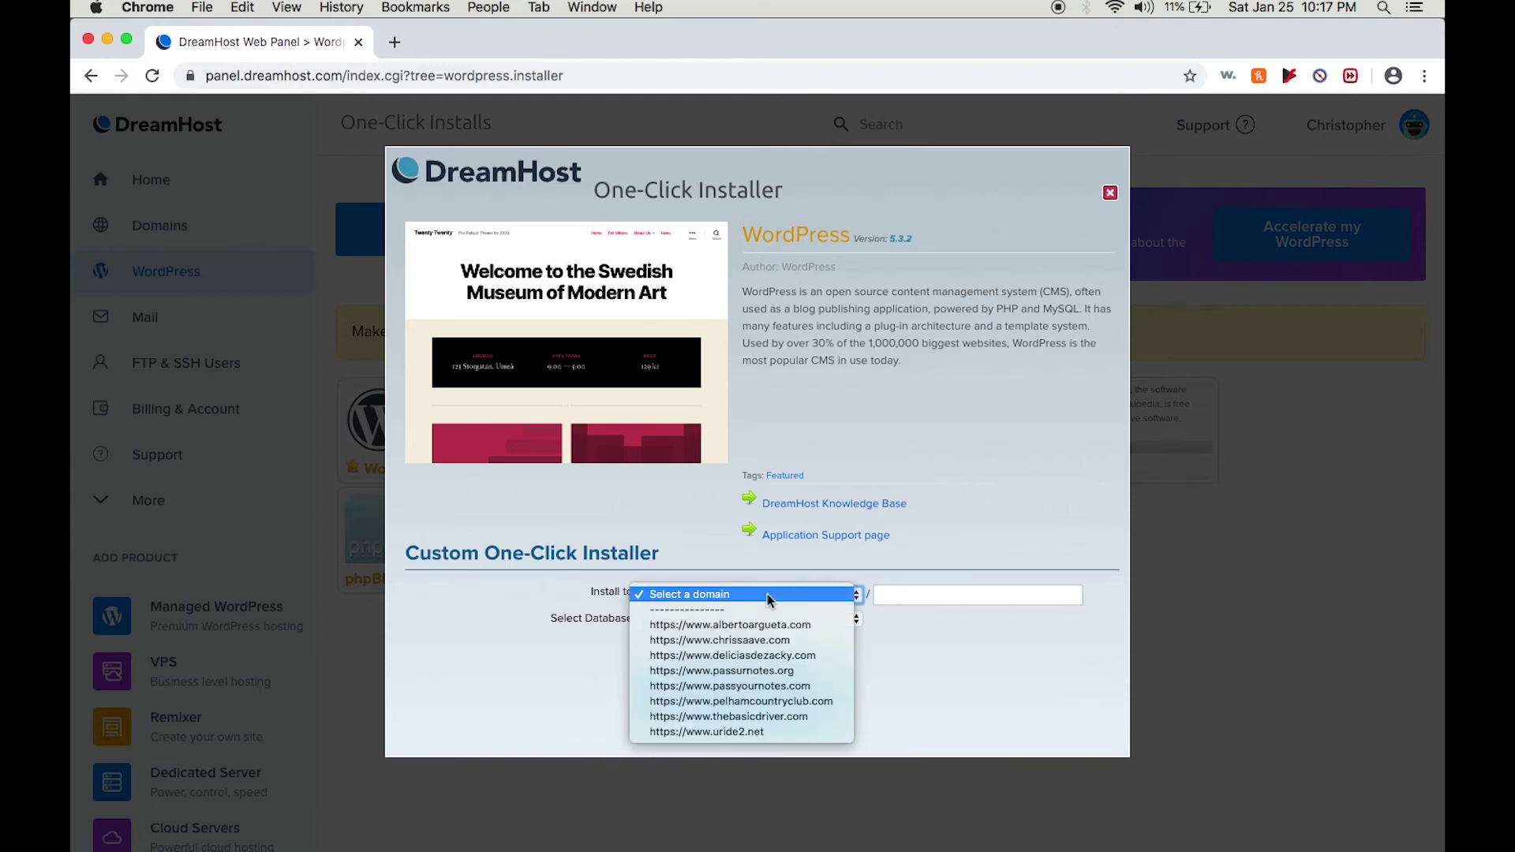
left_click(811, 715)
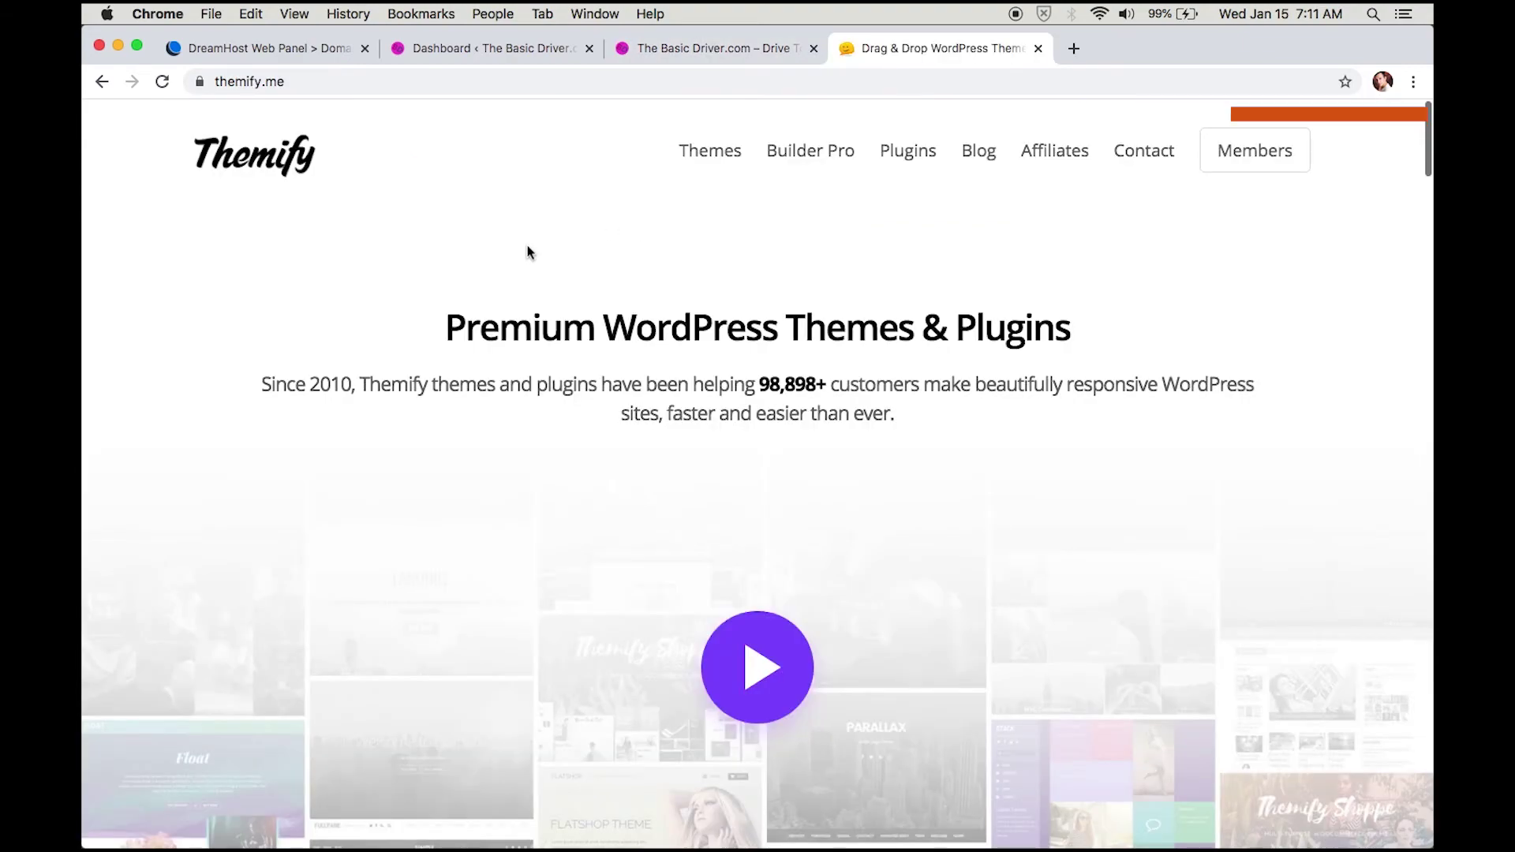
Step: Look through the Themify home page, examining the product highlights for the Ultra and Shoppe themes
scroll(776, 434, "down", 3)
scroll(769, 458, "up", 3)
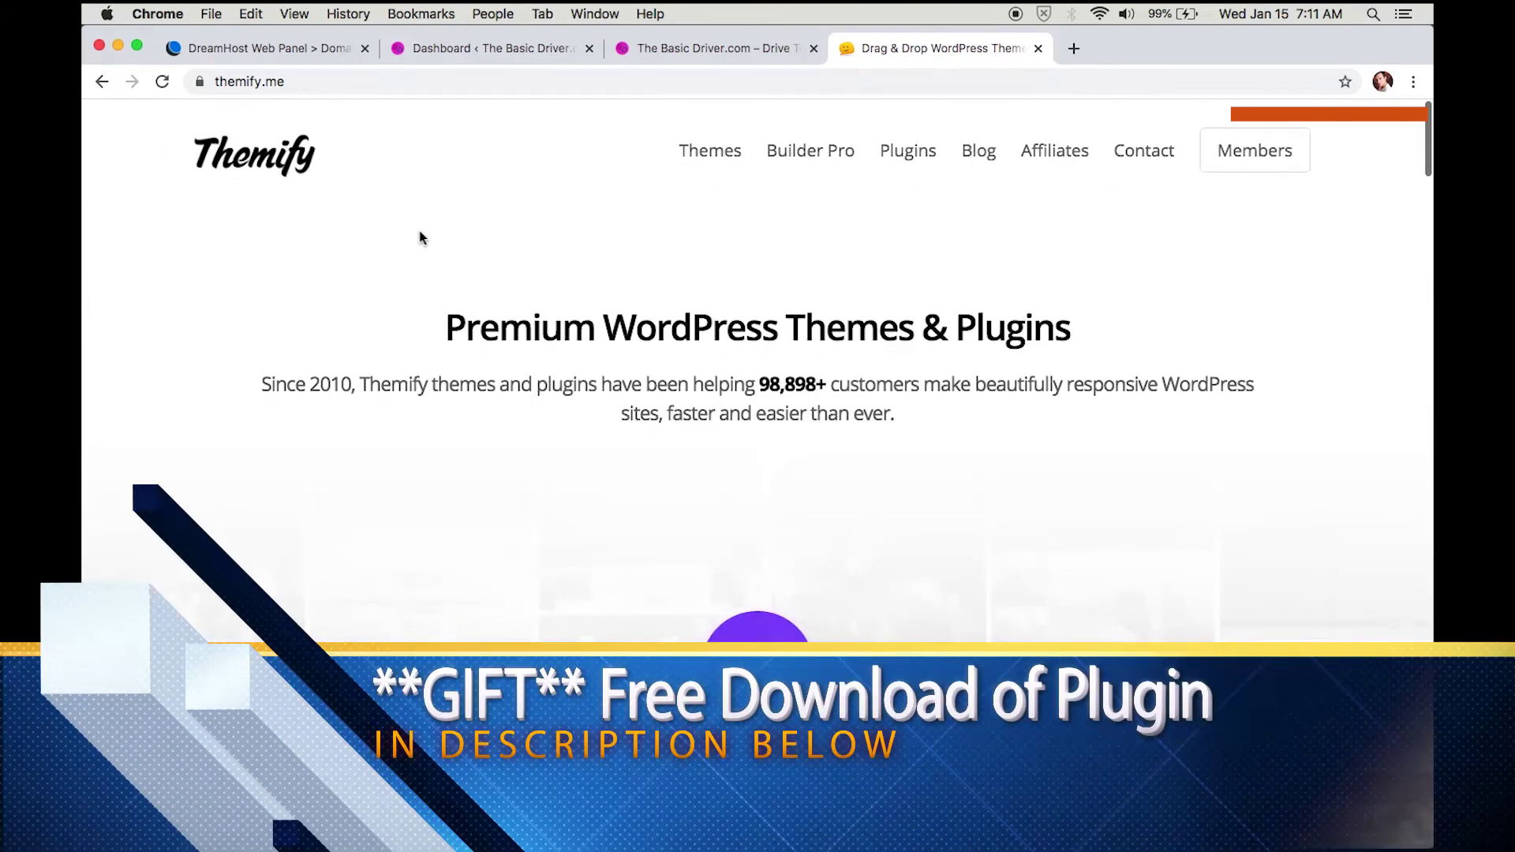
scroll(764, 574, "down", 2)
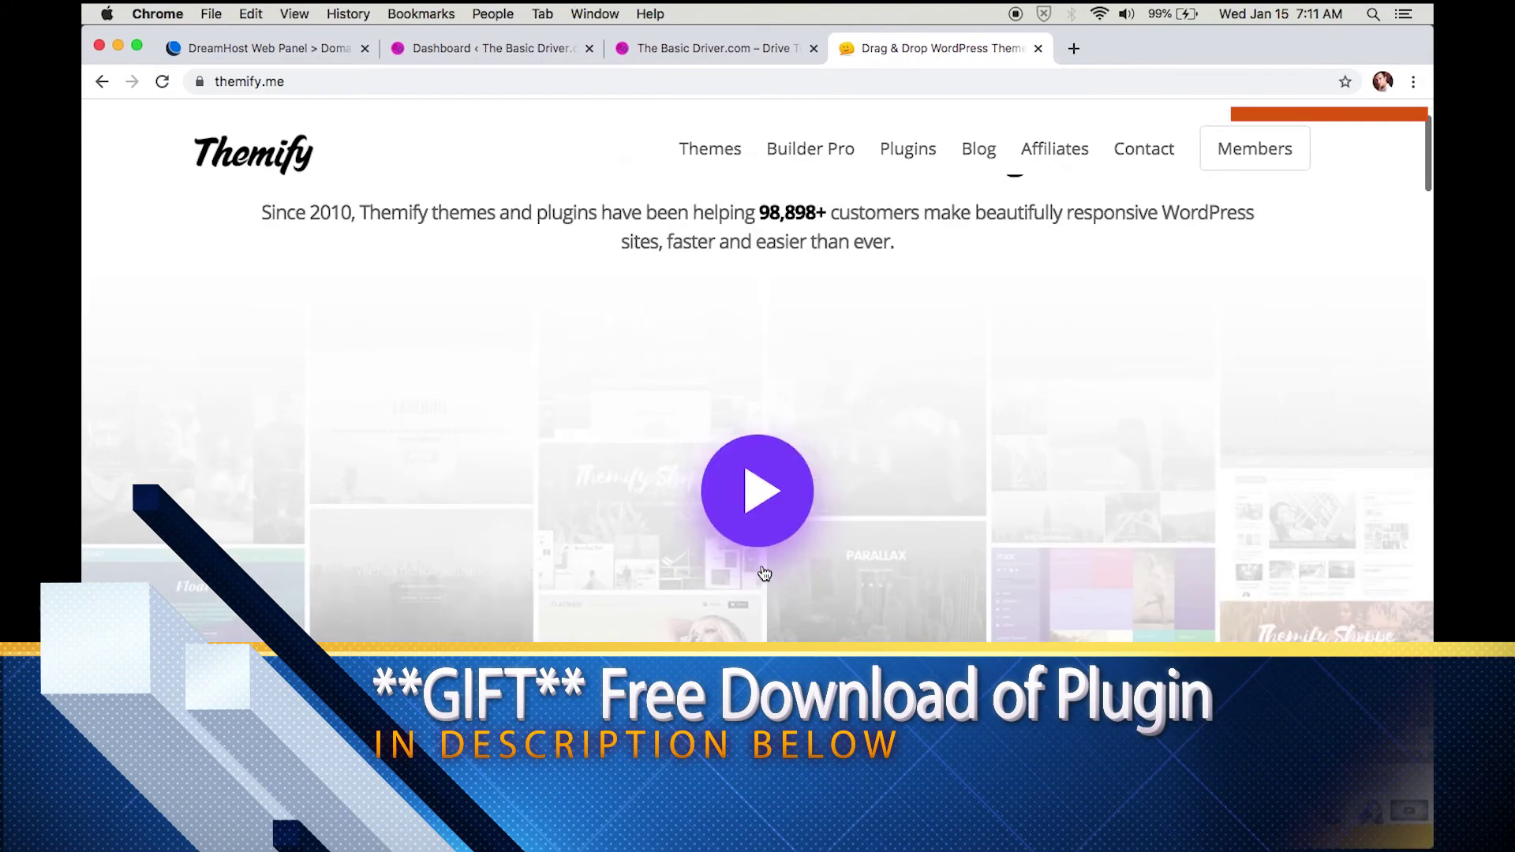
scroll(764, 572, "down", 10)
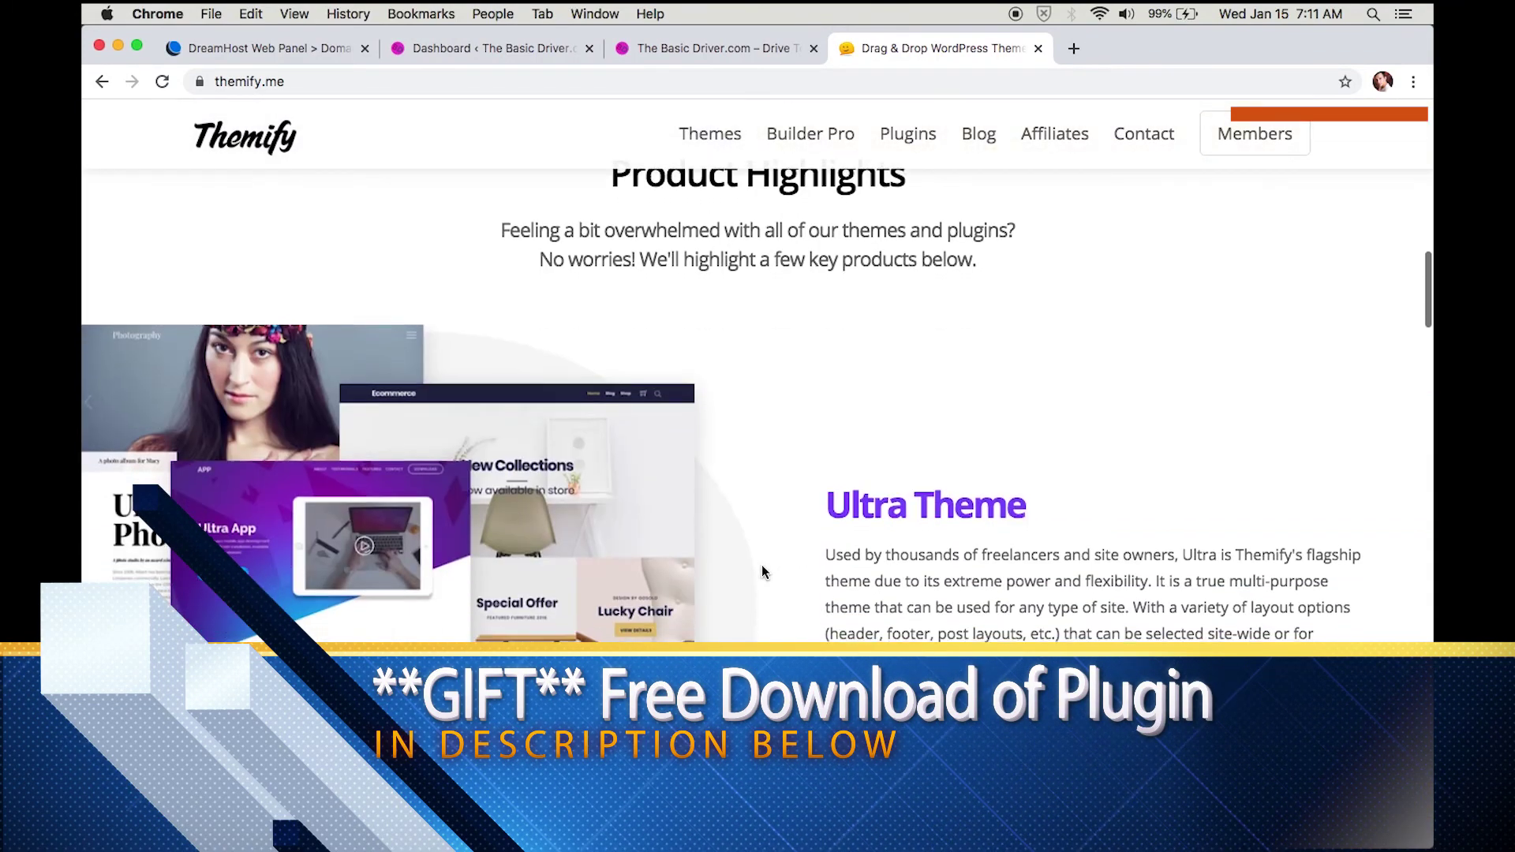
scroll(762, 569, "down", 3)
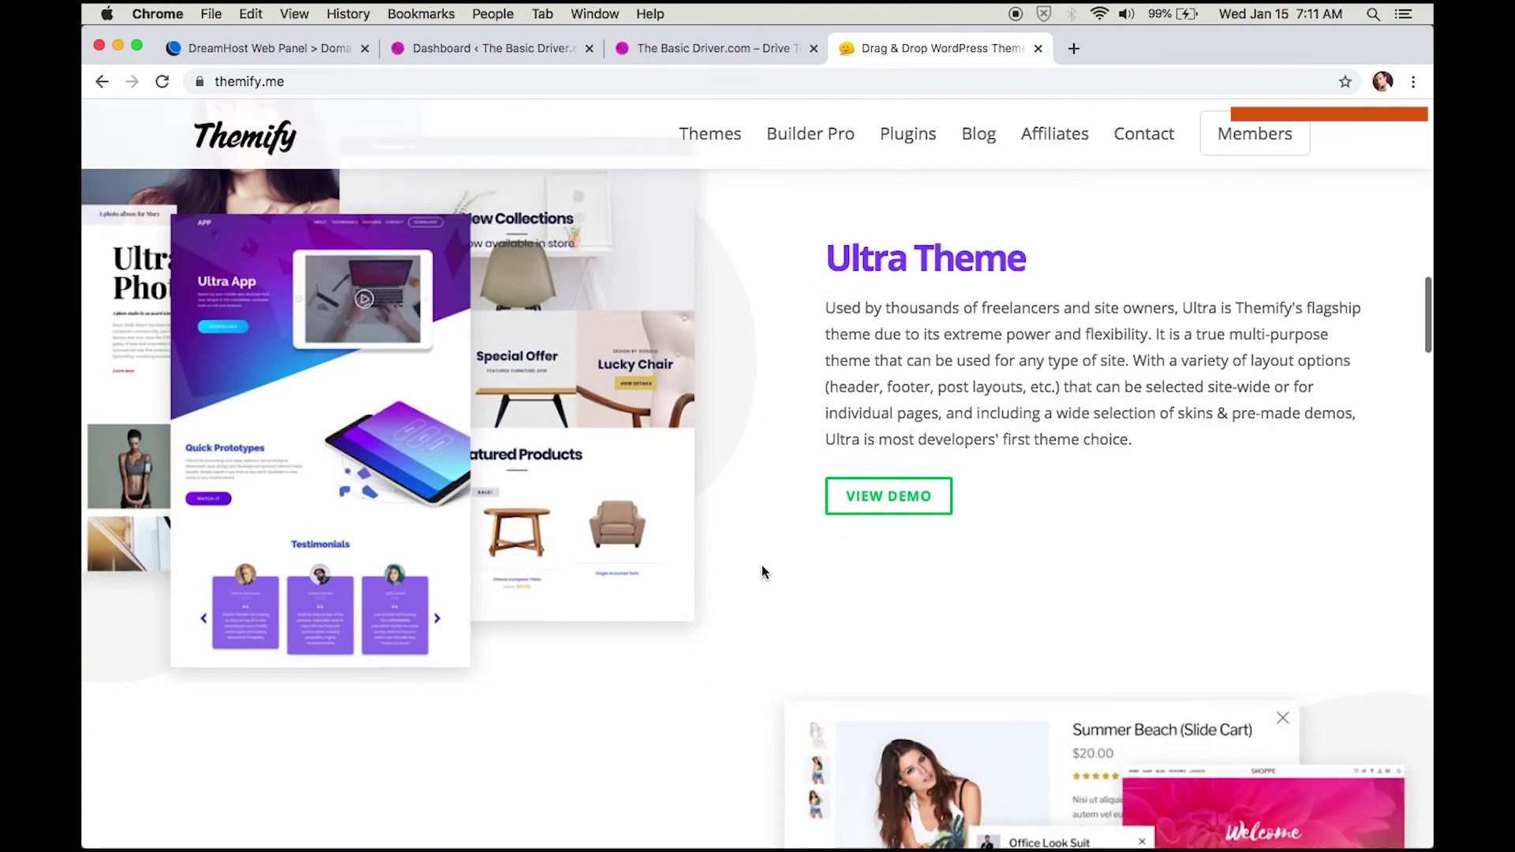
scroll(761, 564, "down", 6)
scroll(760, 565, "up", 1)
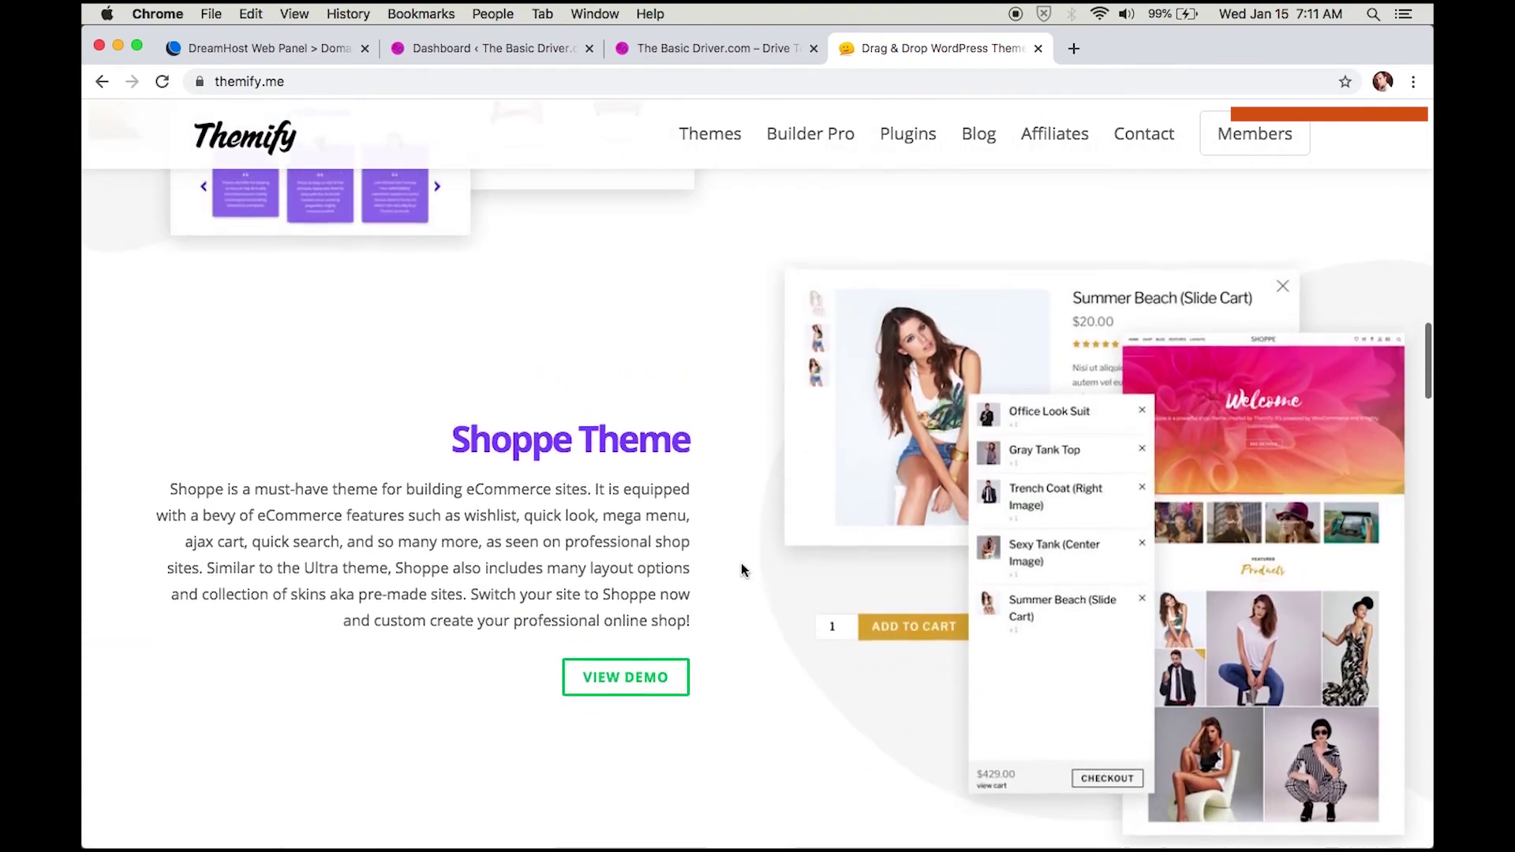
scroll(761, 565, "up", 6)
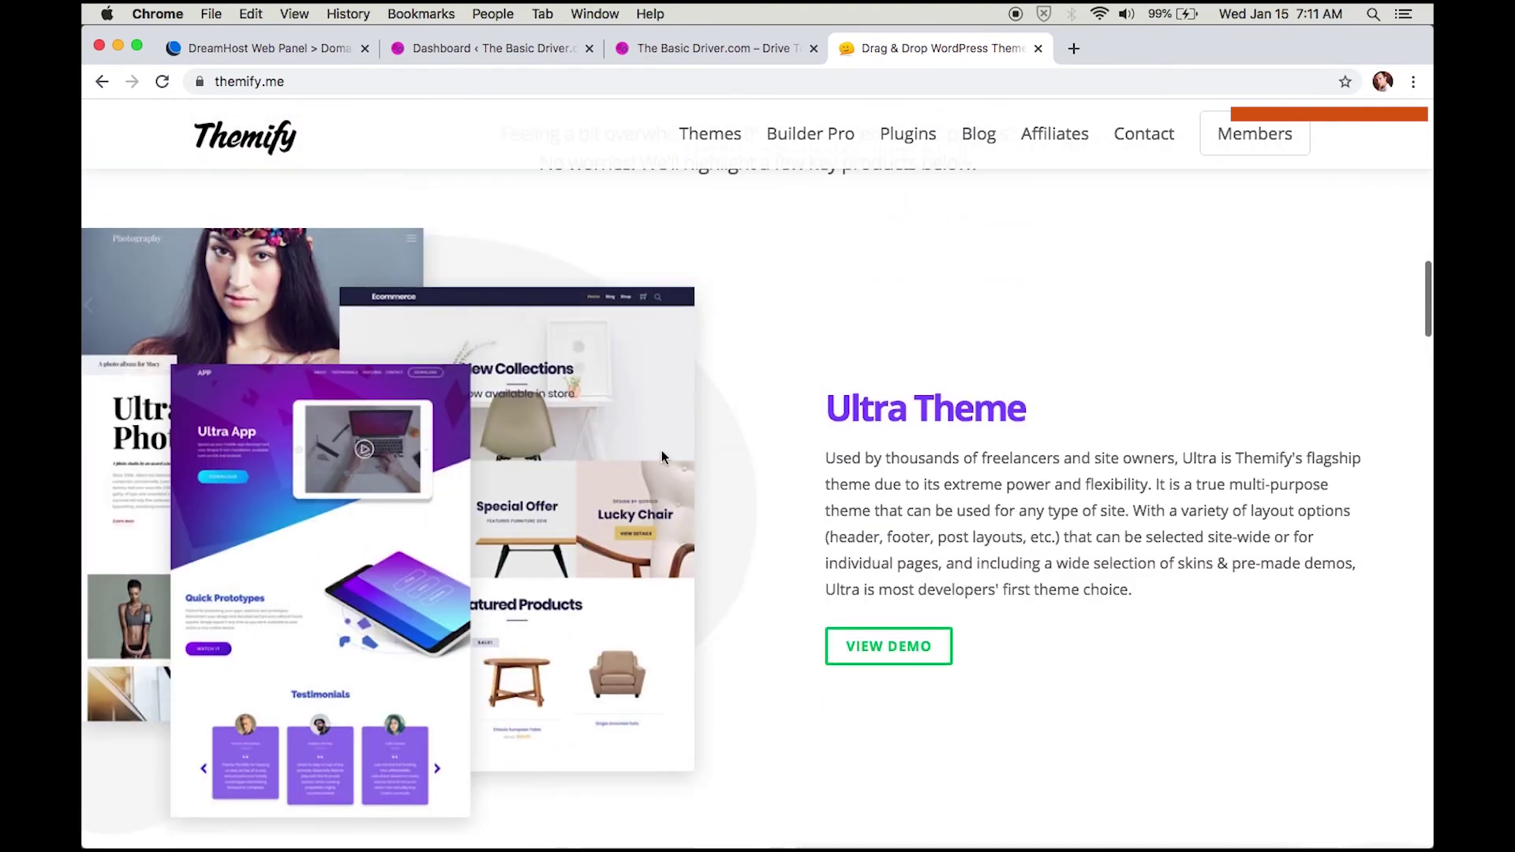
scroll(874, 473, "up", 1)
scroll(873, 476, "down", 2)
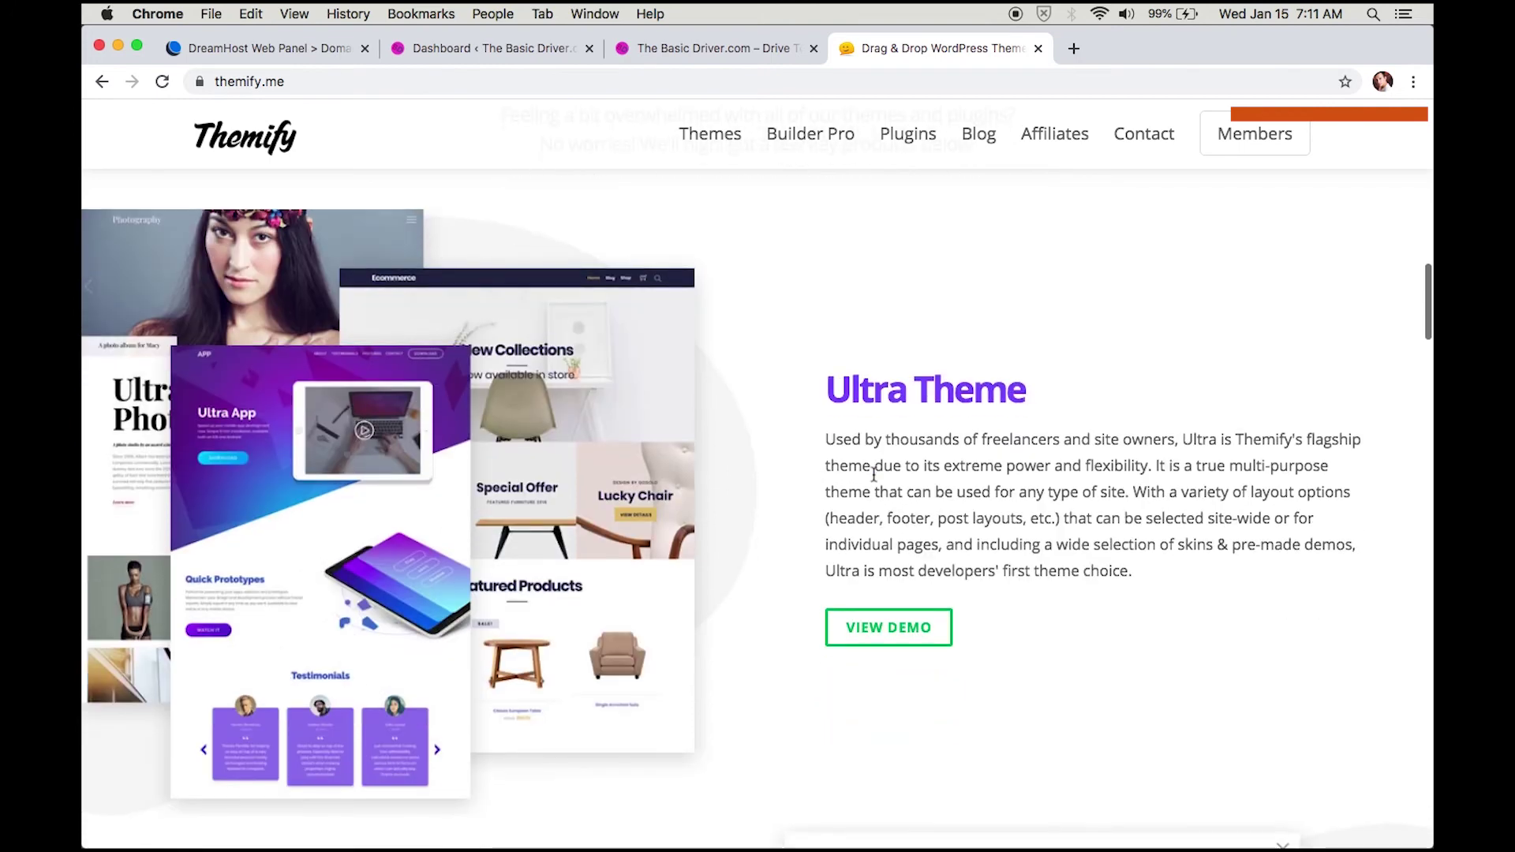
Step: From the Themify home page, go to the WordPress themes list and open the Ultra theme's detailed information
left_click(269, 146)
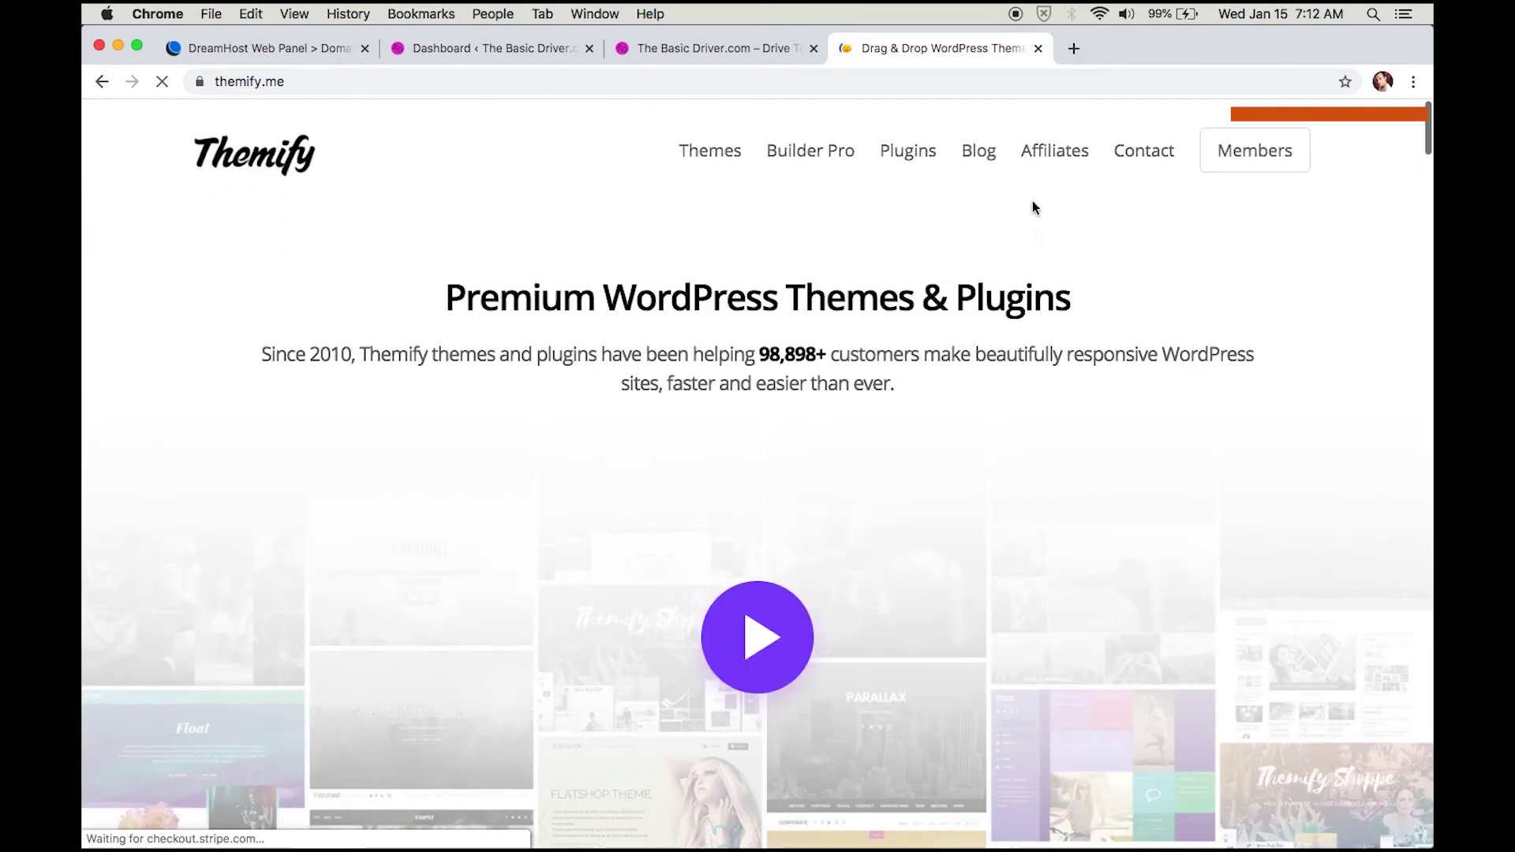
left_click(706, 211)
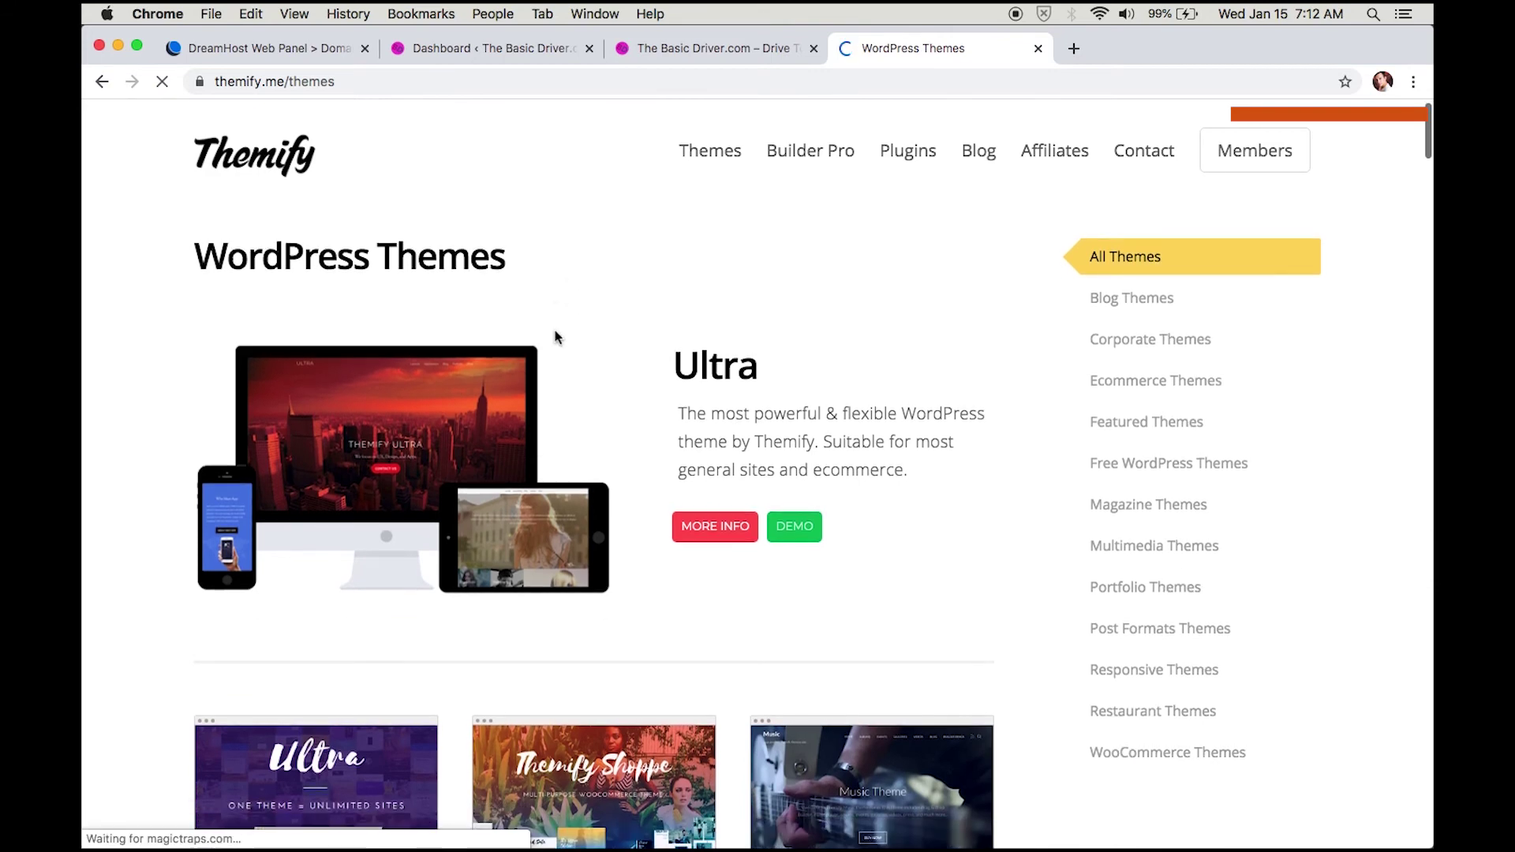
scroll(556, 337, "down", 1)
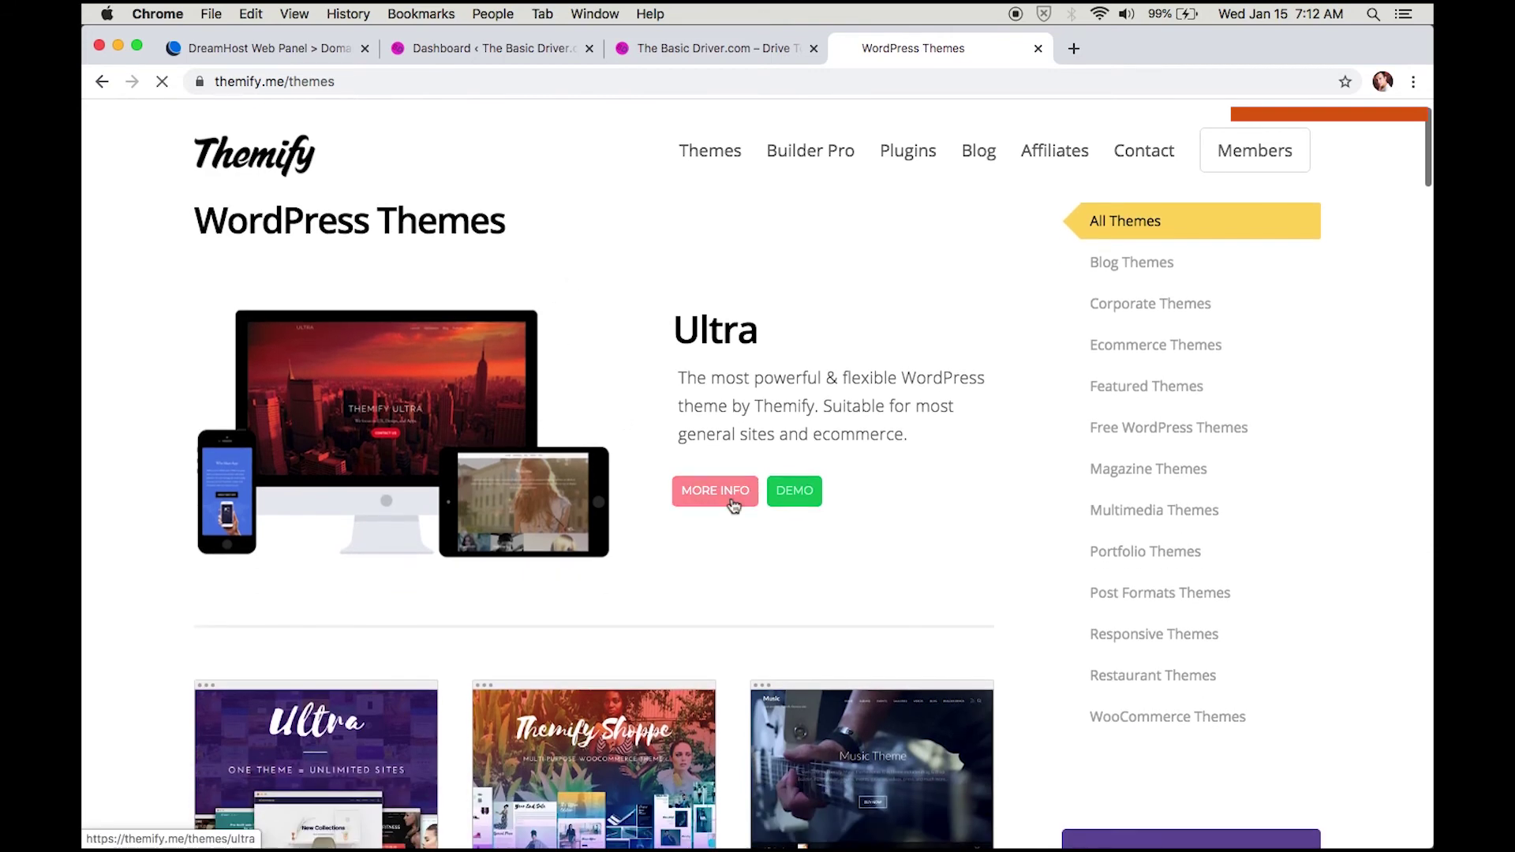
left_click(732, 502)
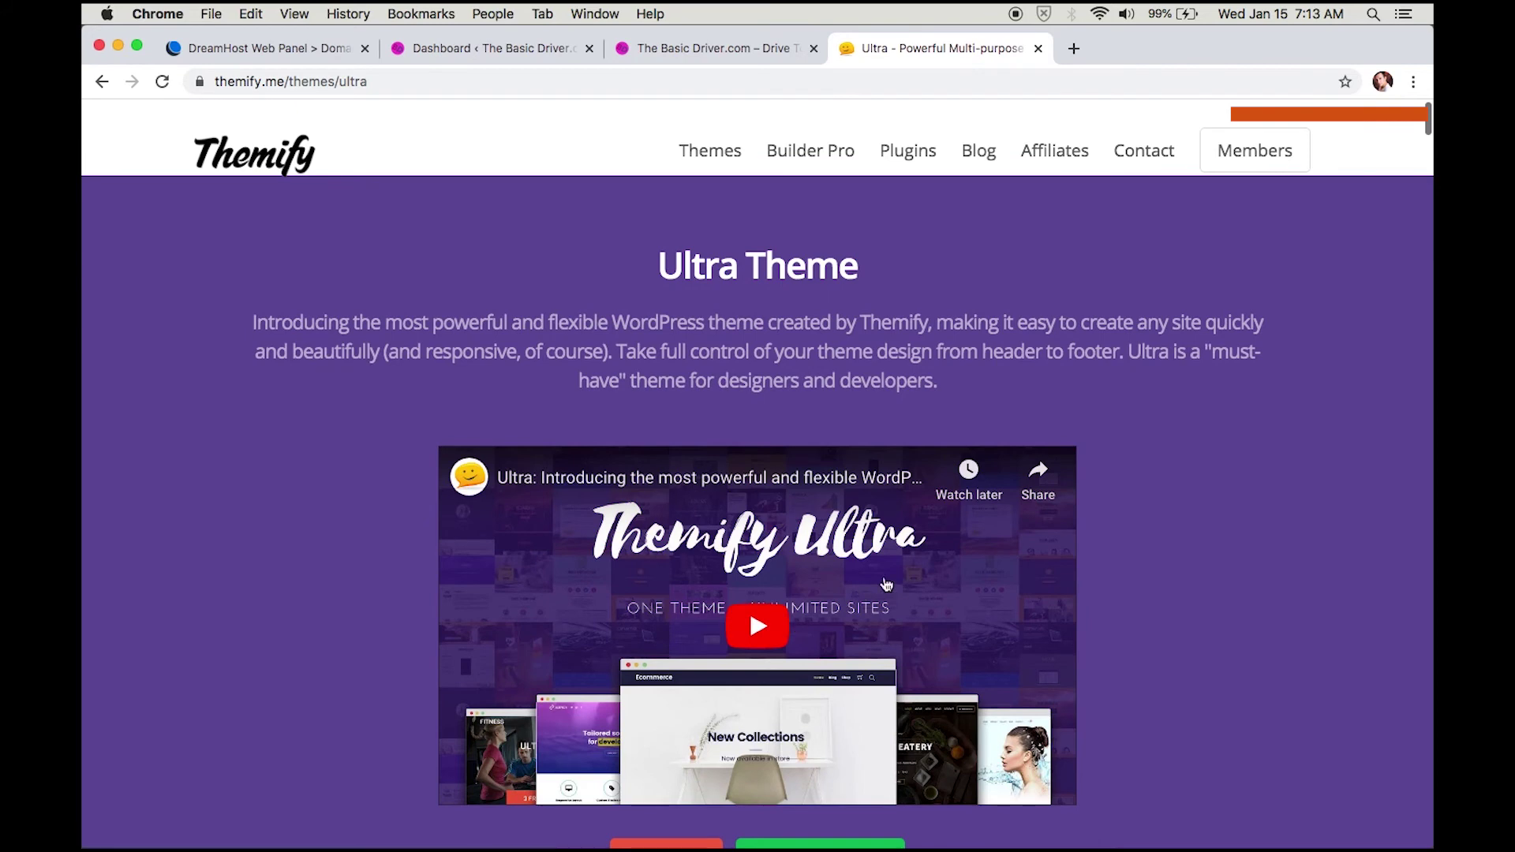
Step: Show the purchase options on the Ultra theme page and go to the sign-up form for the standard version
scroll(885, 583, "down", 4)
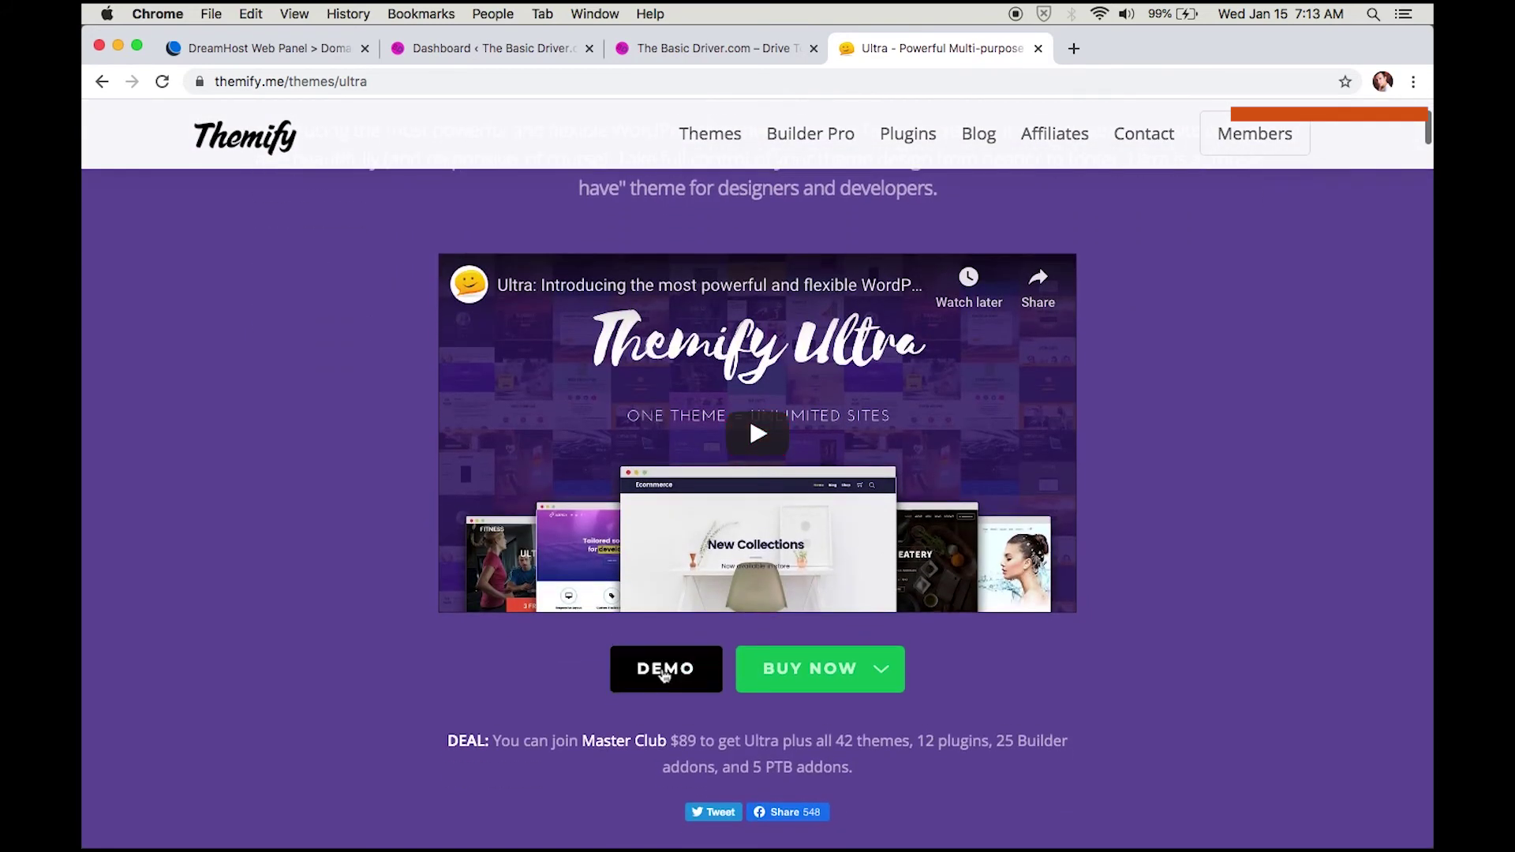
left_click(804, 667)
scroll(963, 636, "down", 4)
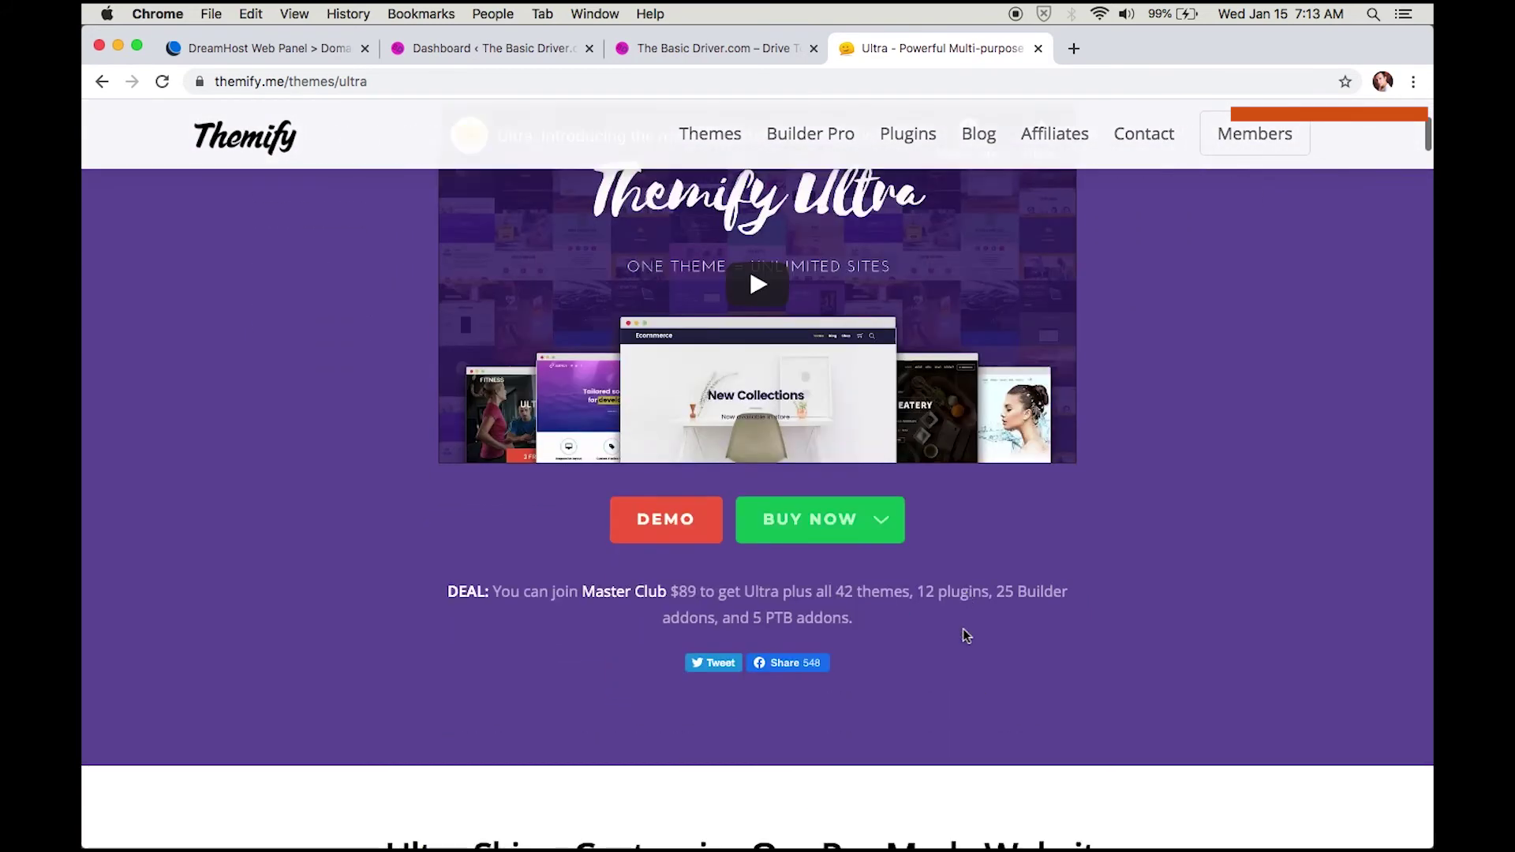
mouse_move(872, 501)
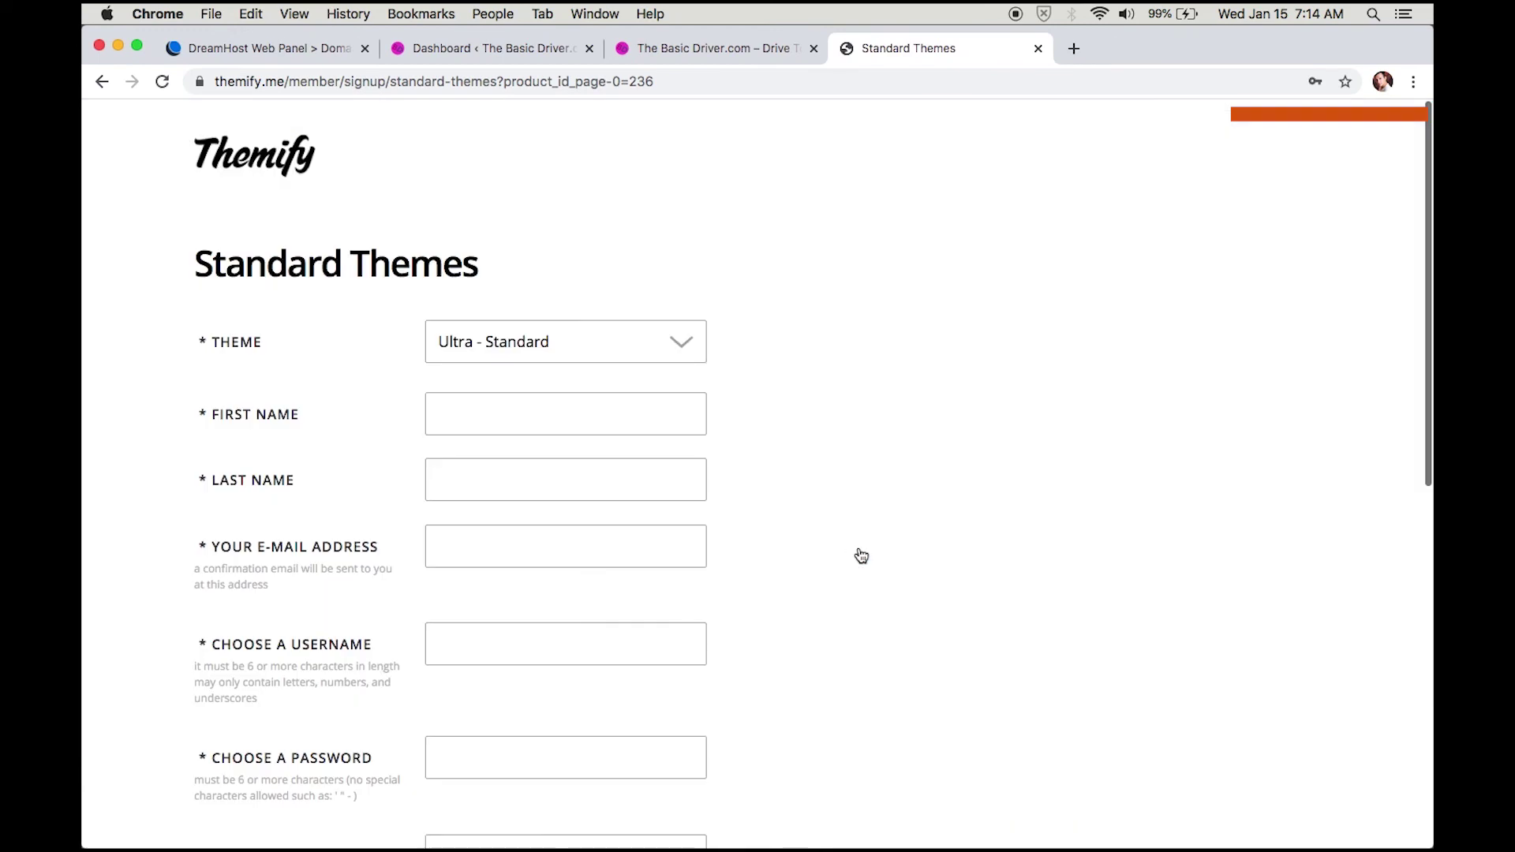
Step: Look through the available themes in the sign-up form, keeping Ultra - Standard selected
left_click(547, 357)
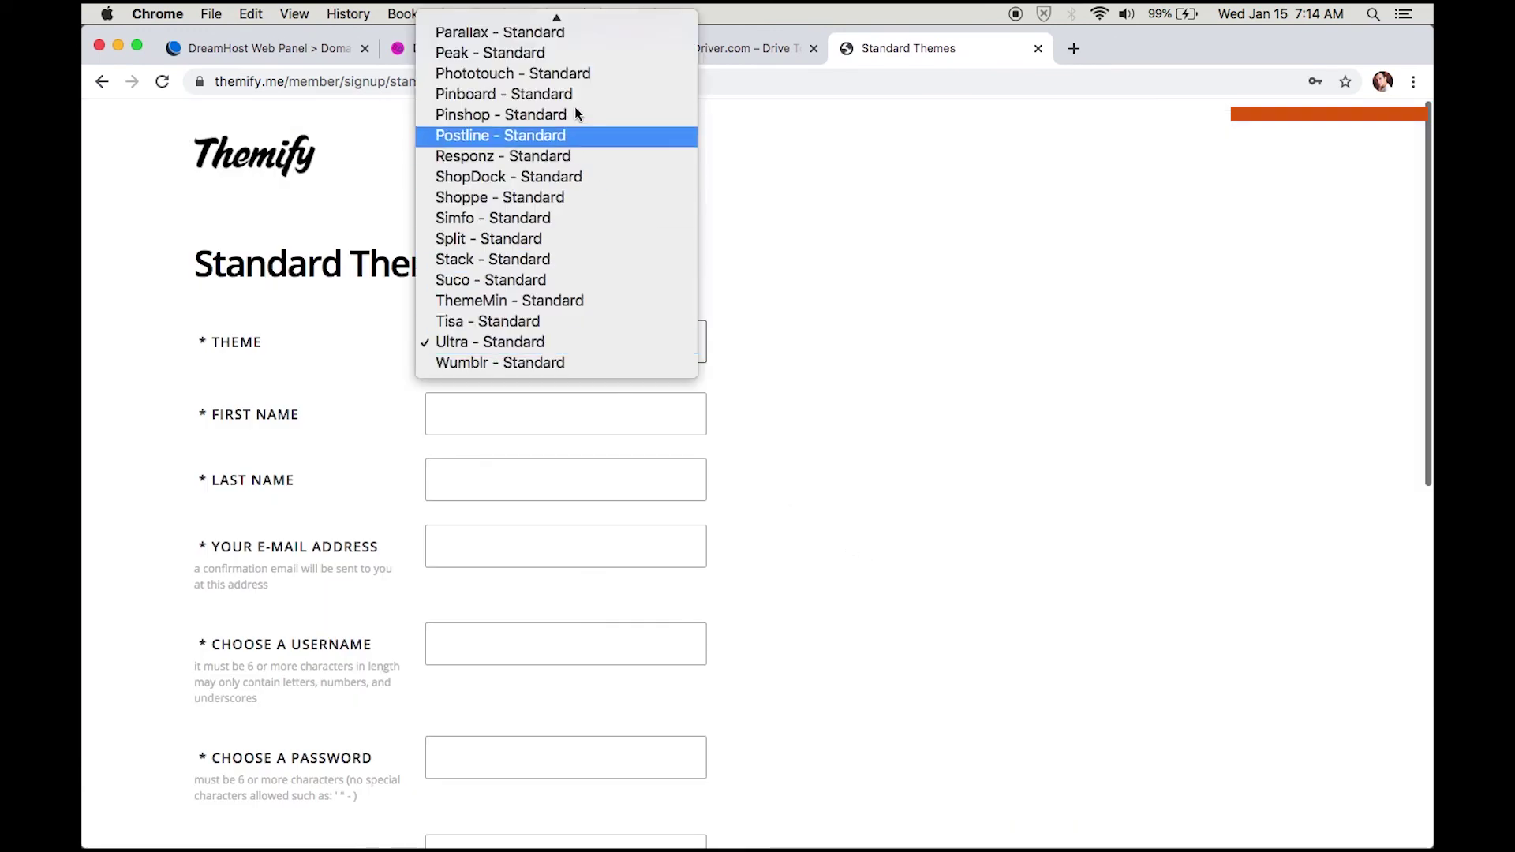
scroll(564, 157, "up", 2)
left_click(548, 378)
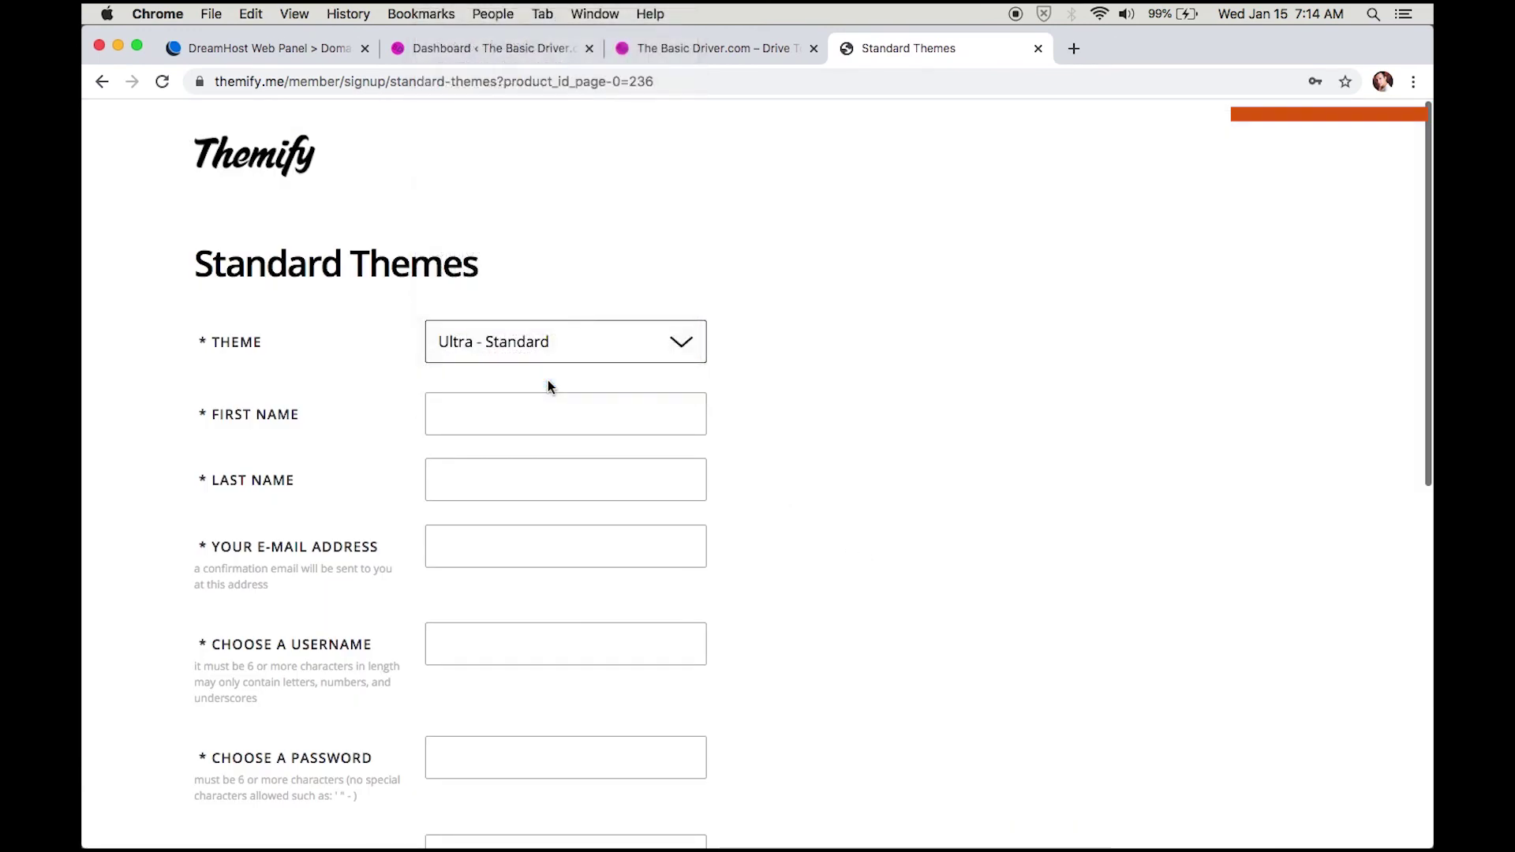
left_click(686, 407)
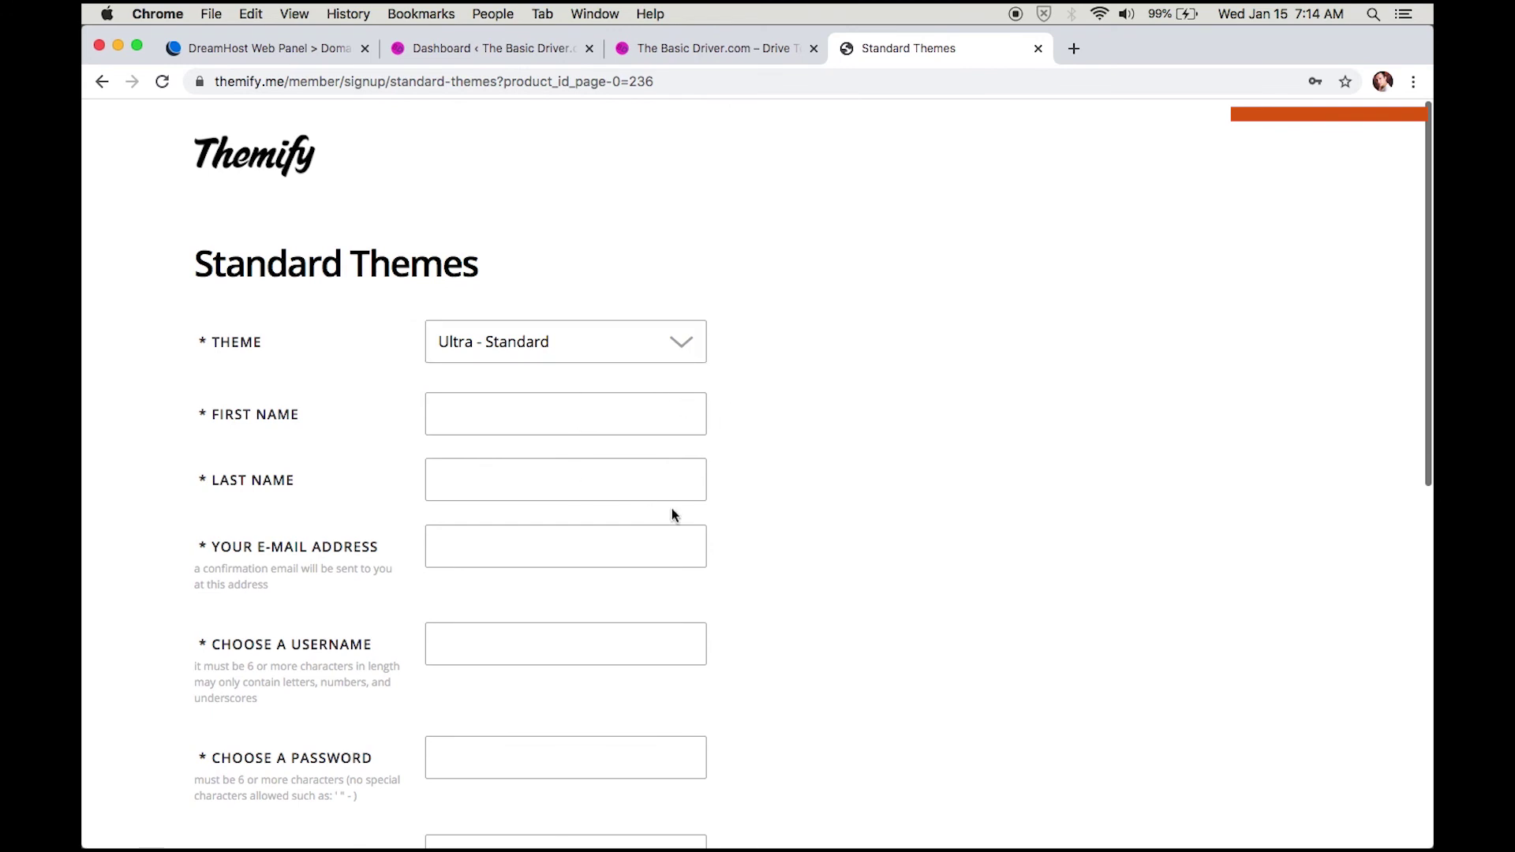
Step: Review the account, password, address, coupon and terms fields of the sign-up form and proceed
scroll(675, 511, "down", 5)
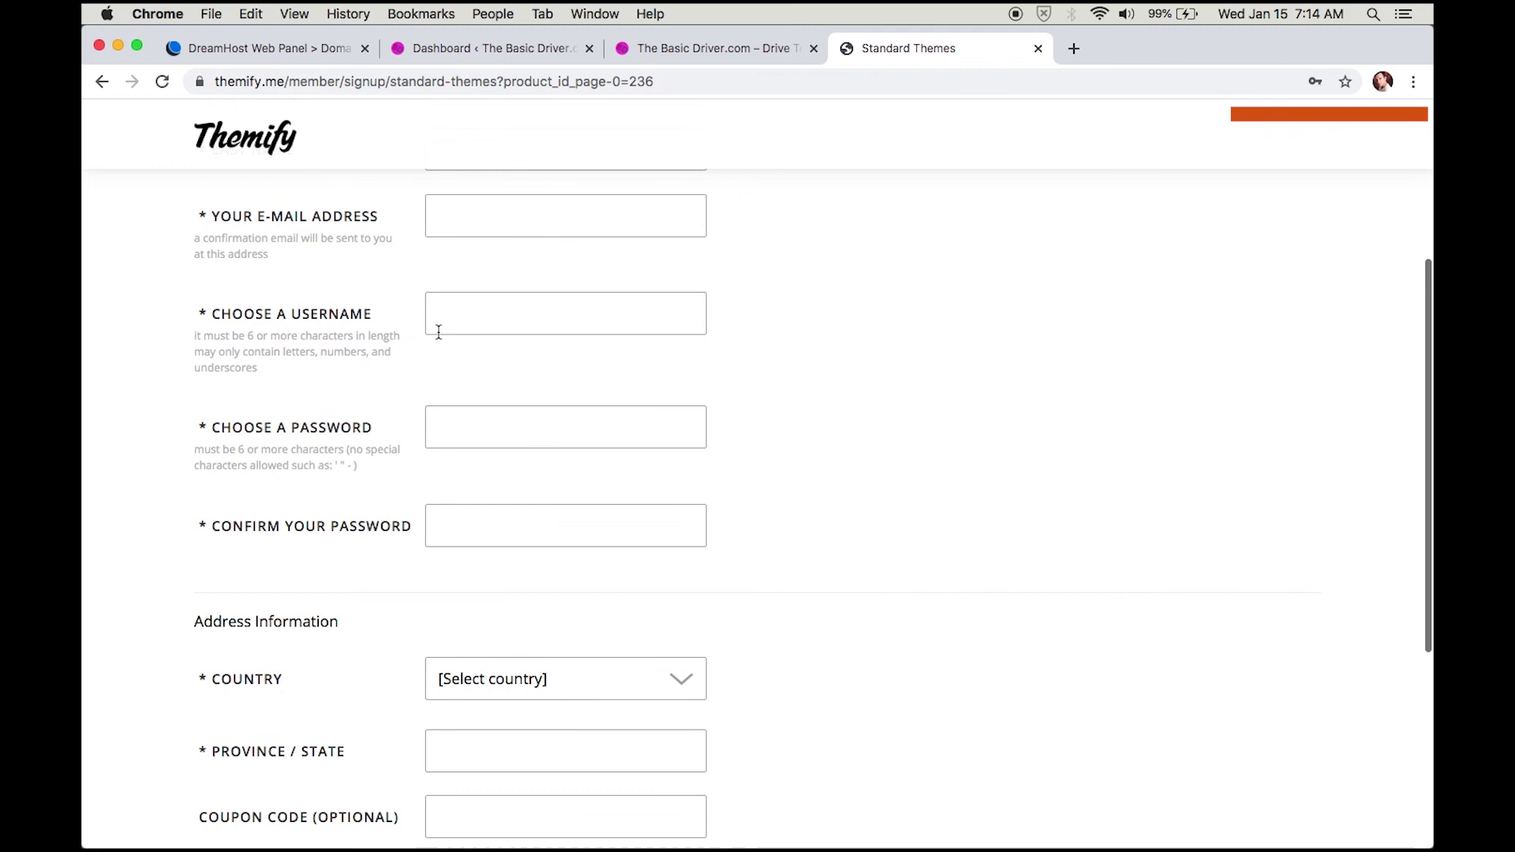
scroll(439, 332, "down", 3)
scroll(439, 332, "down", 2)
scroll(439, 332, "up", 2)
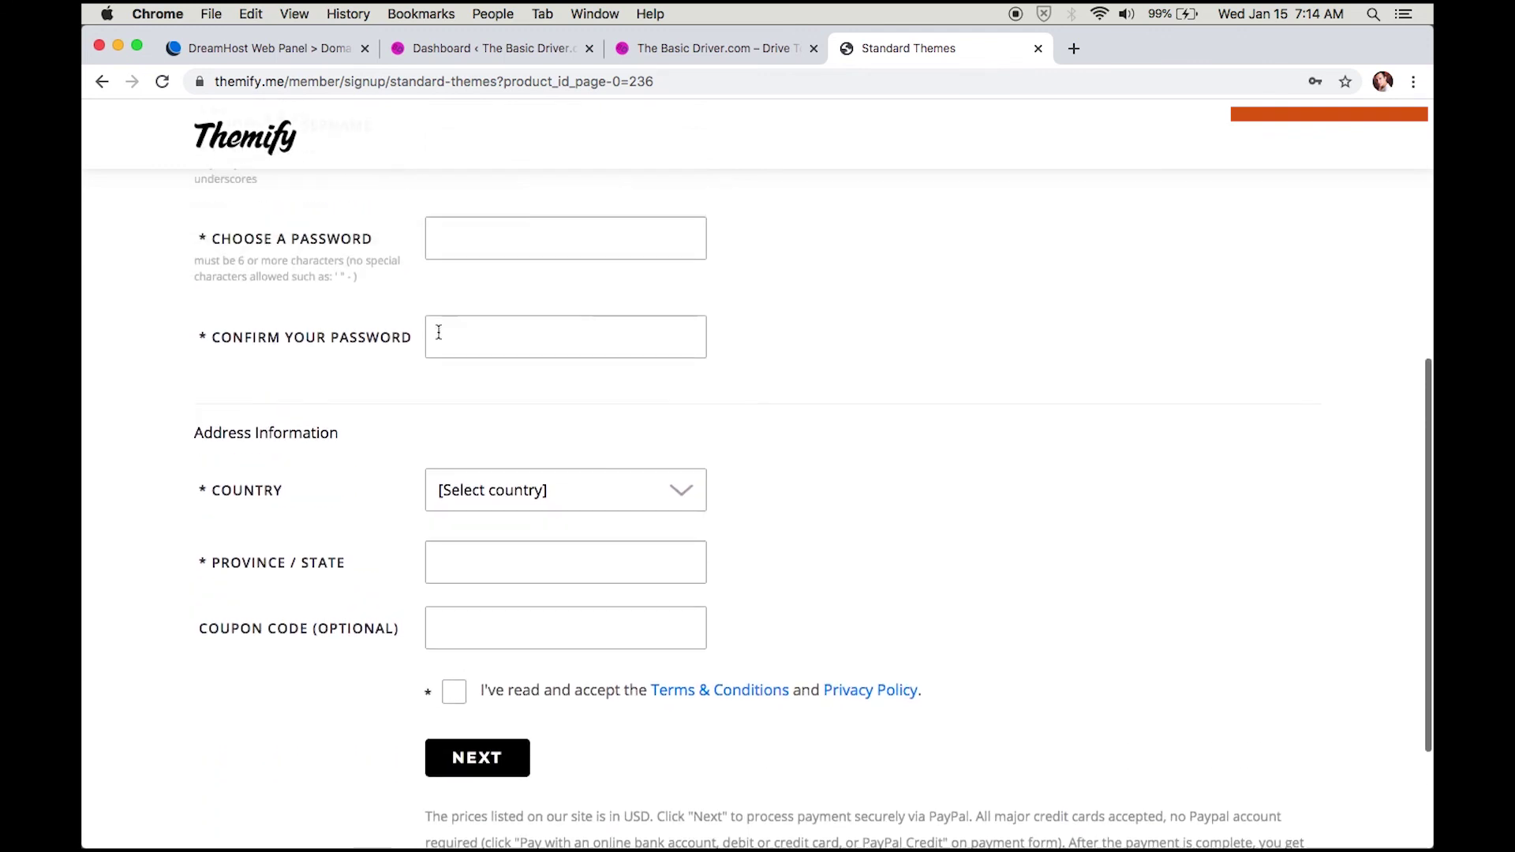
scroll(423, 513, "down", 2)
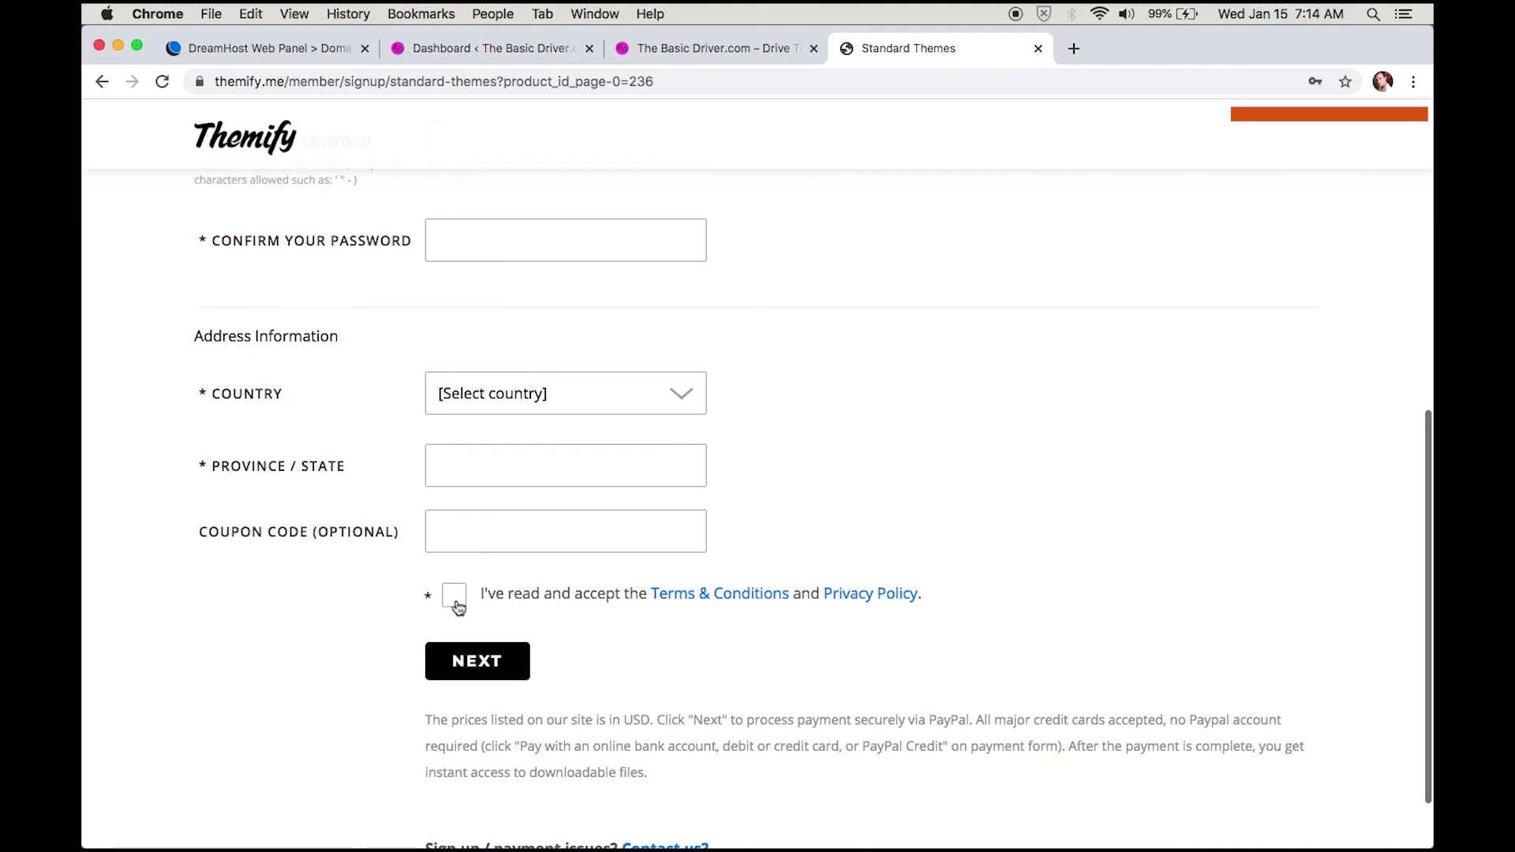
left_click(495, 679)
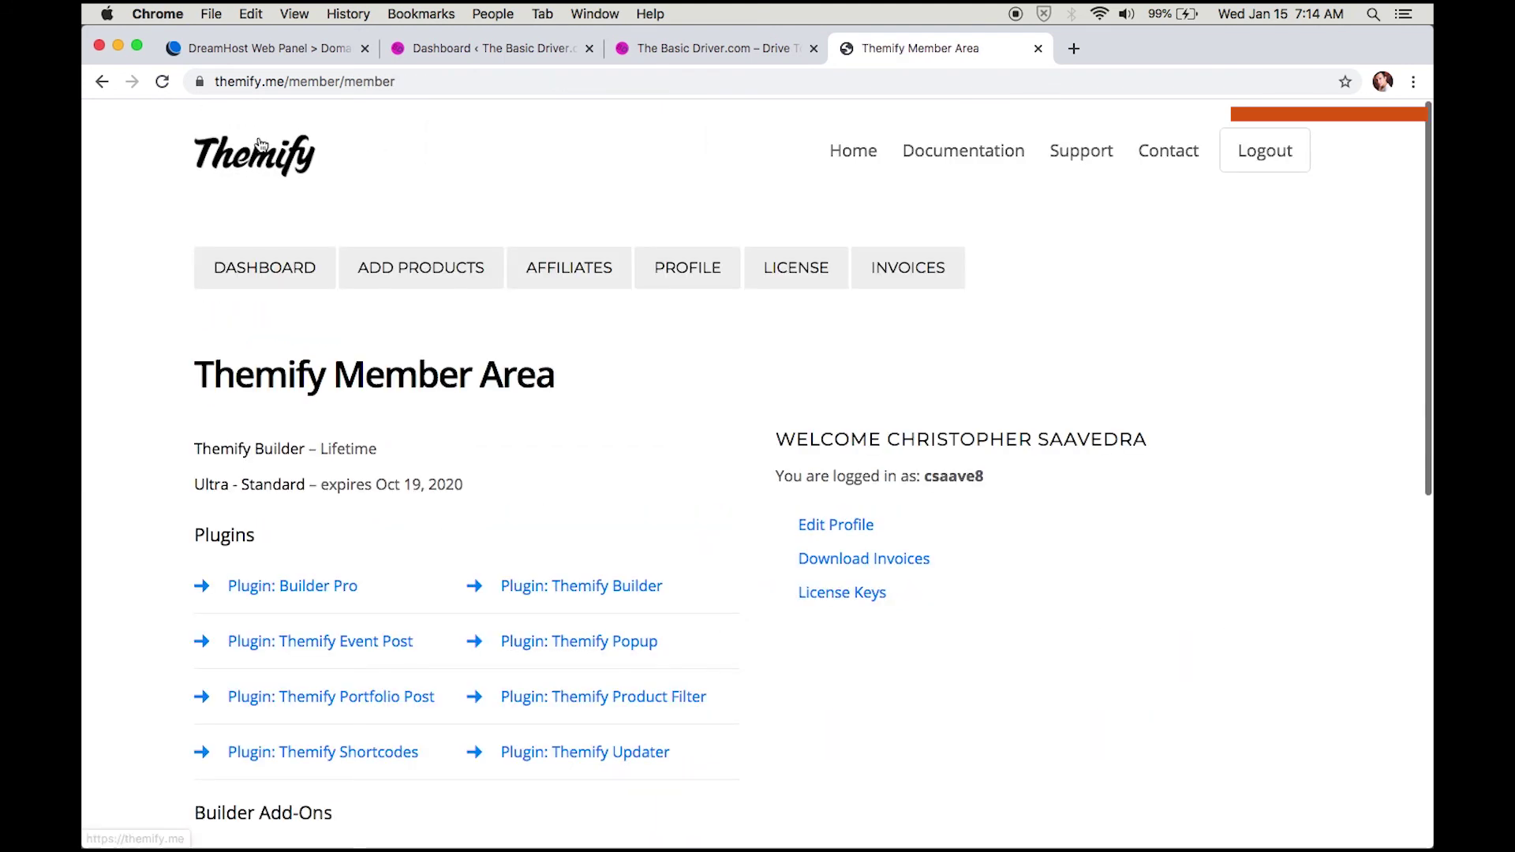
Step: From the Themify home page, open the member area and download the Ultra Theme zip file
left_click(260, 145)
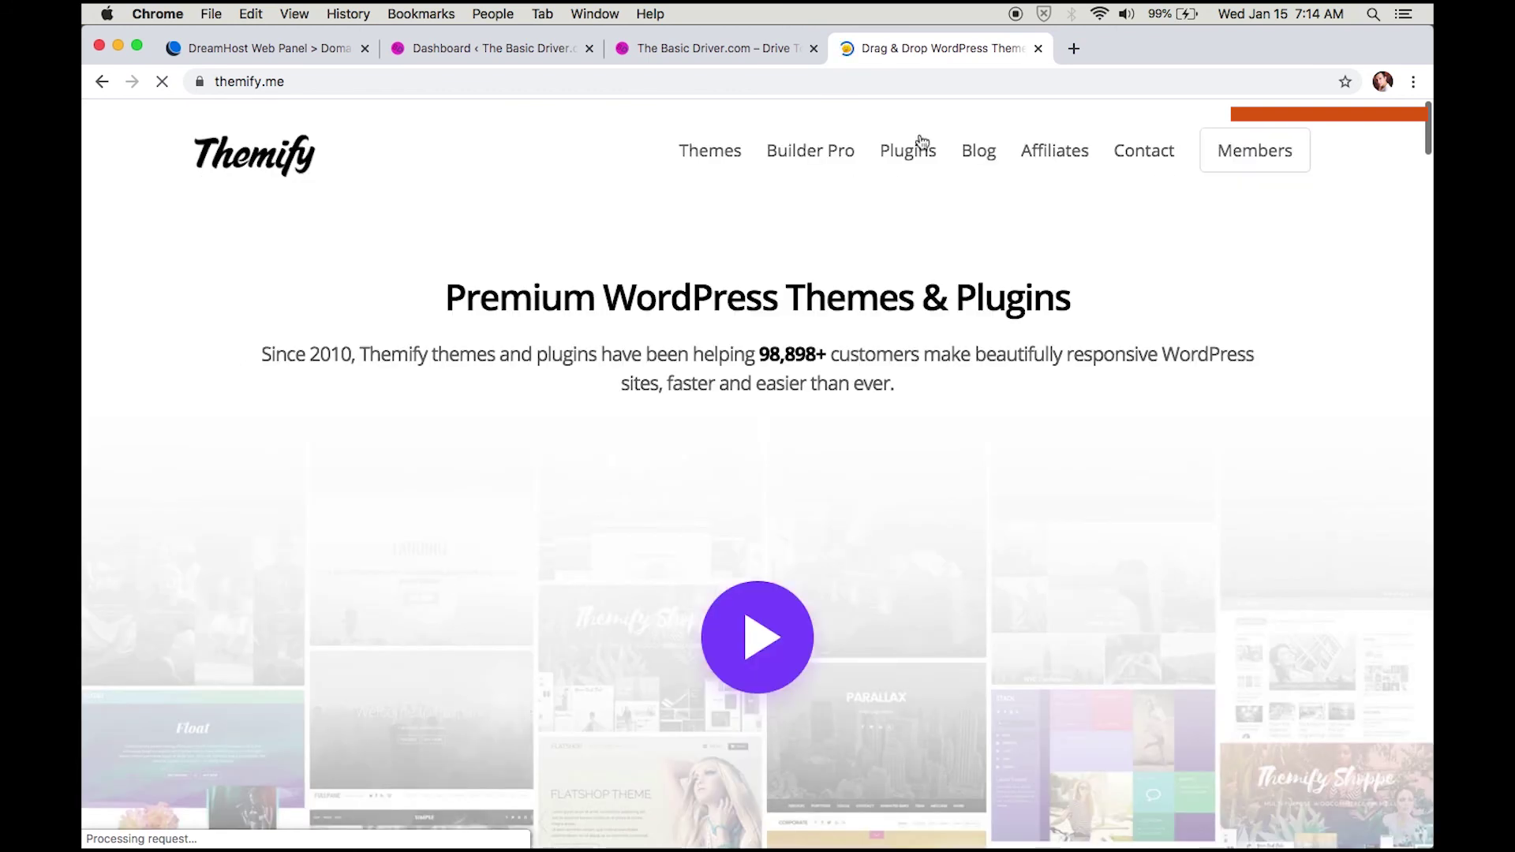
mouse_move(1227, 158)
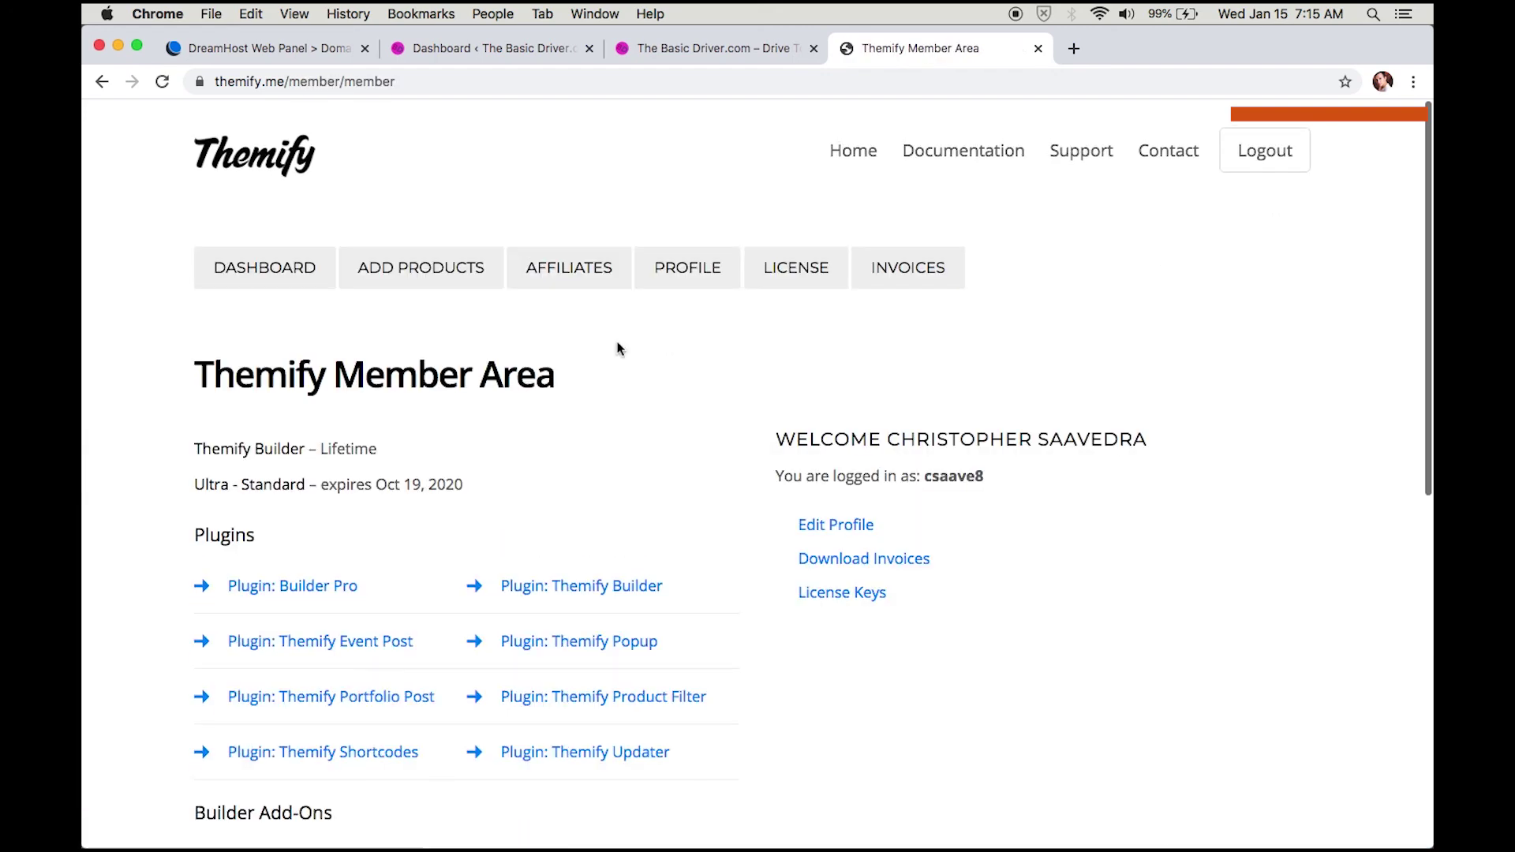
scroll(618, 349, "down", 10)
scroll(620, 350, "up", 3)
scroll(619, 350, "down", 5)
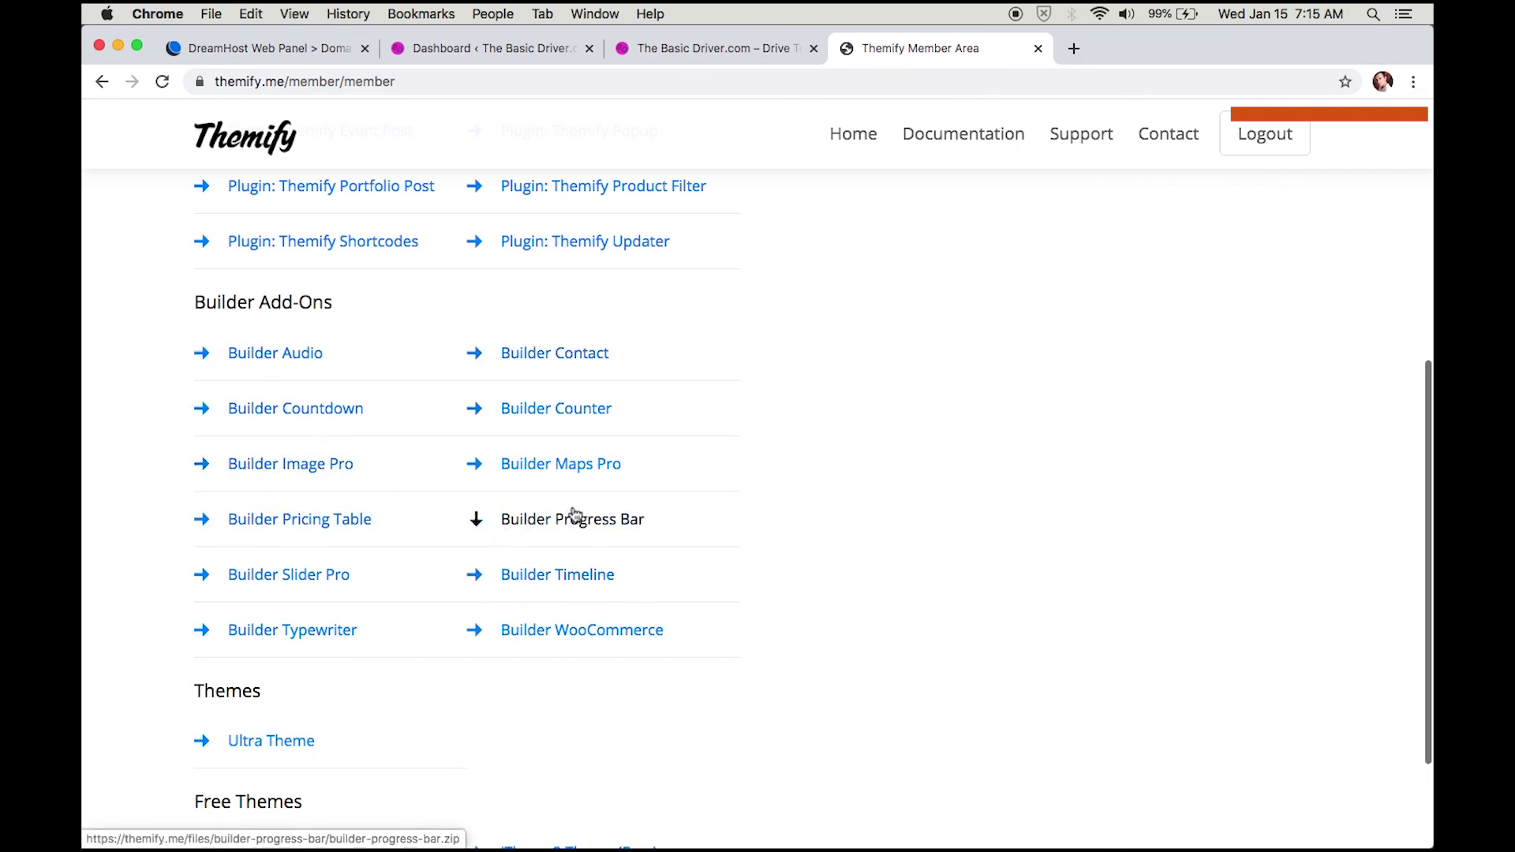
scroll(605, 524, "down", 3)
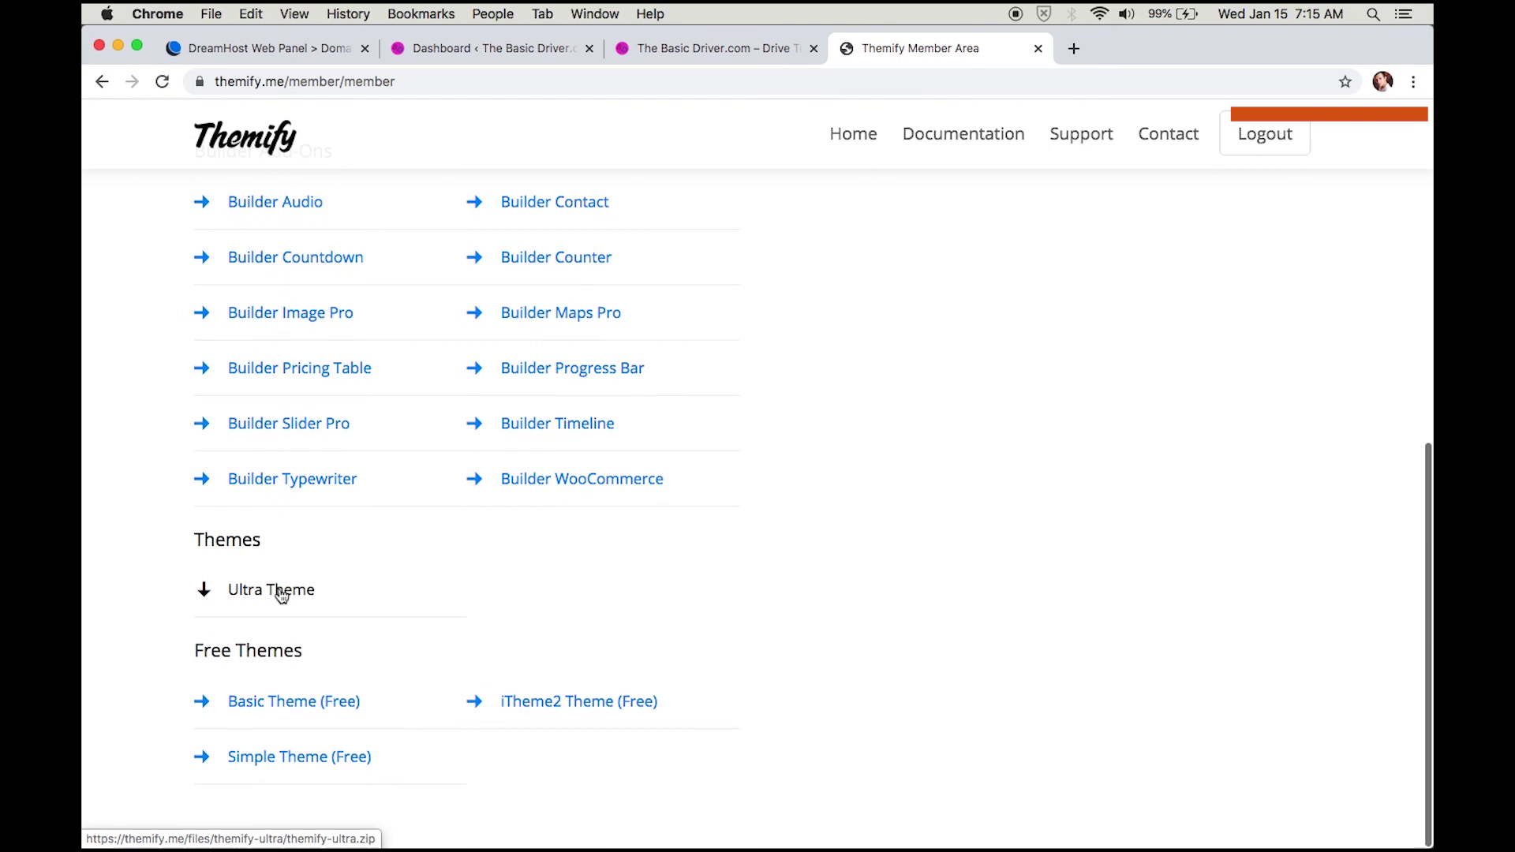
left_click(282, 596)
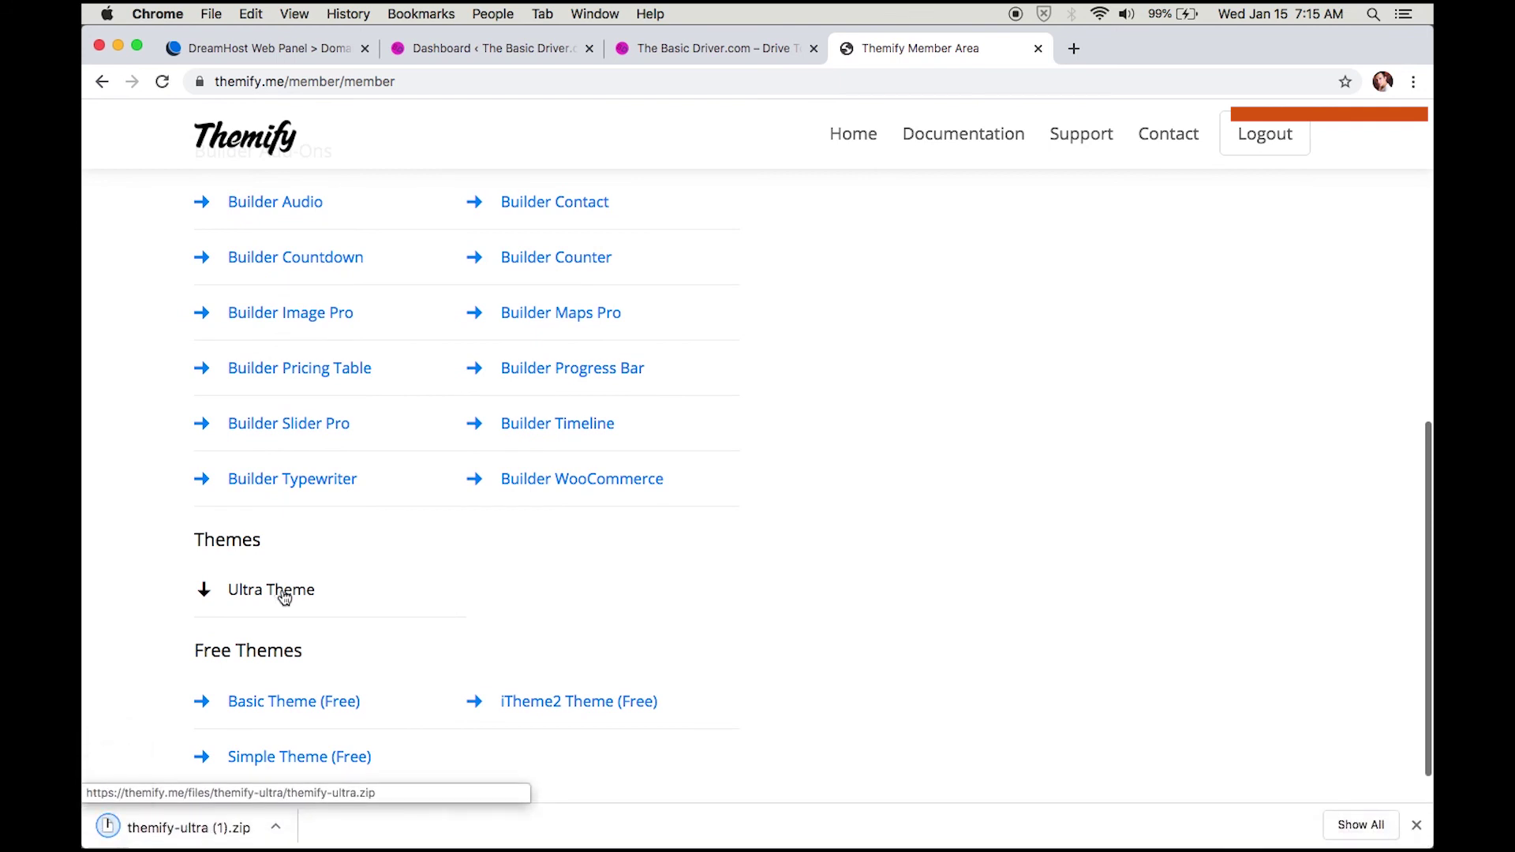